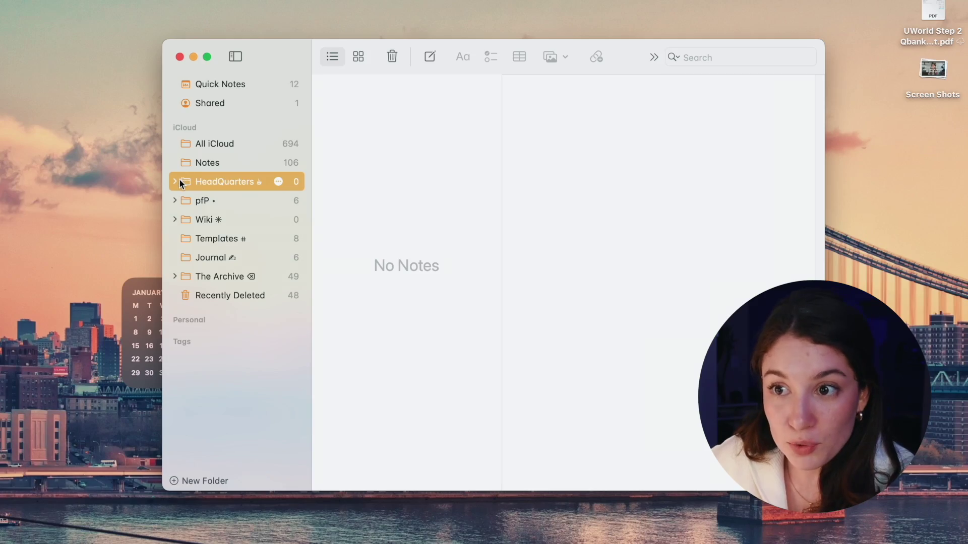
Expand HeadQuarters, visit Compass, then open the Game Plan // folder's pinned Week 2 note.
{"action": "left_click", "coordinate": [175, 181]}
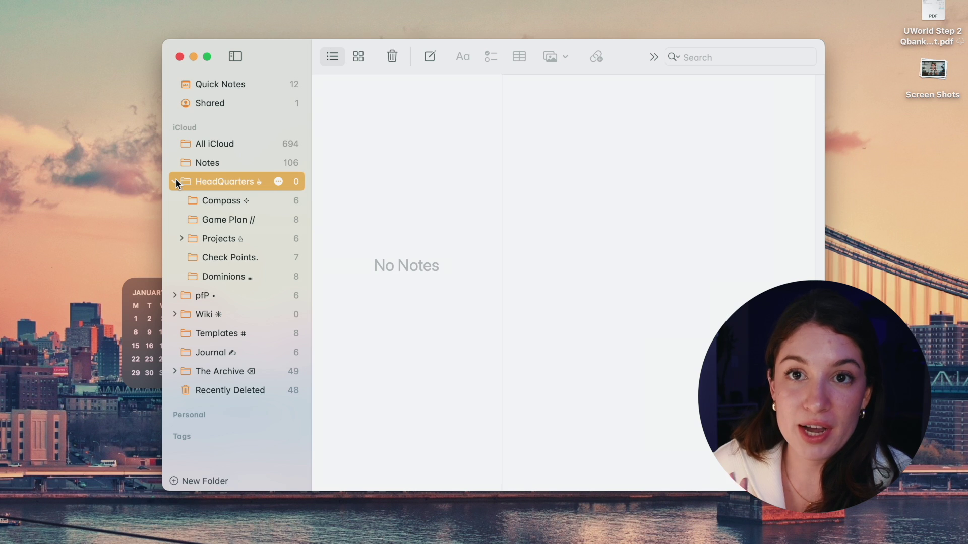
{"action": "left_click", "coordinate": [234, 200]}
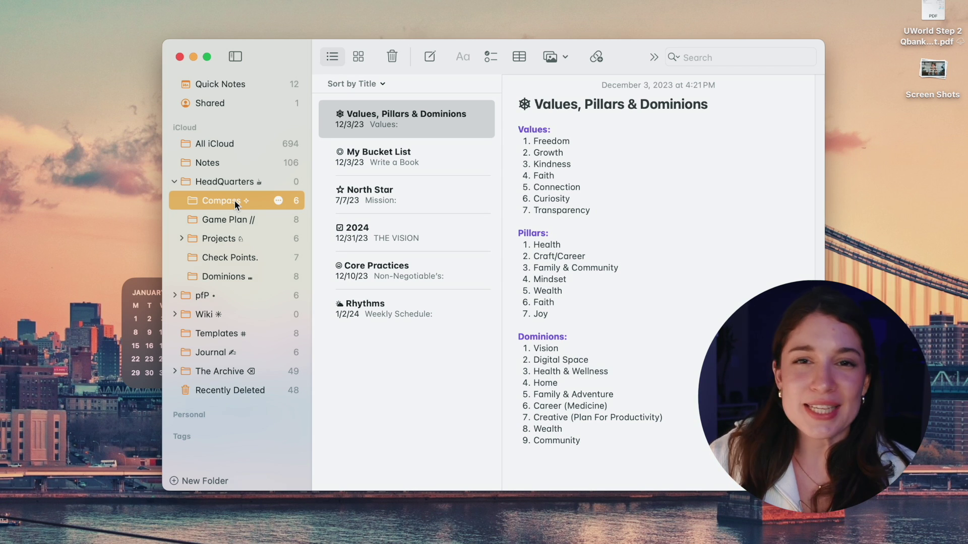
{"action": "double_click", "coordinate": [234, 201]}
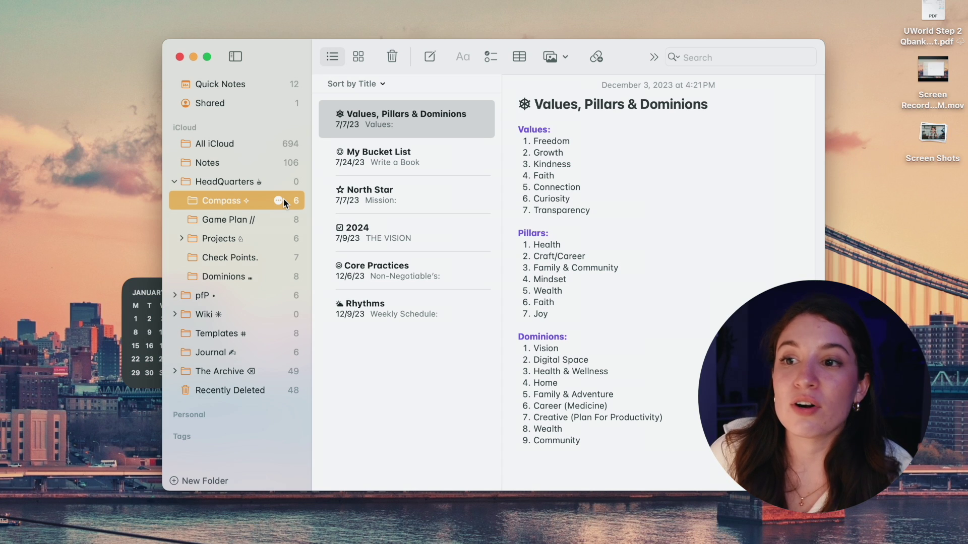
{"action": "left_click", "coordinate": [238, 221]}
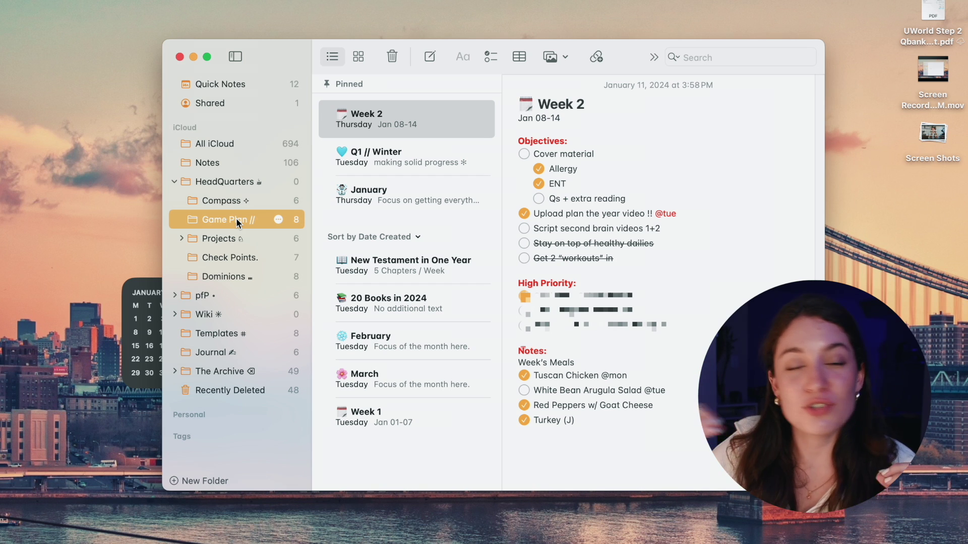
Open the Q1 // Winter note and look over its Main Goals.
{"action": "left_click", "coordinate": [386, 162]}
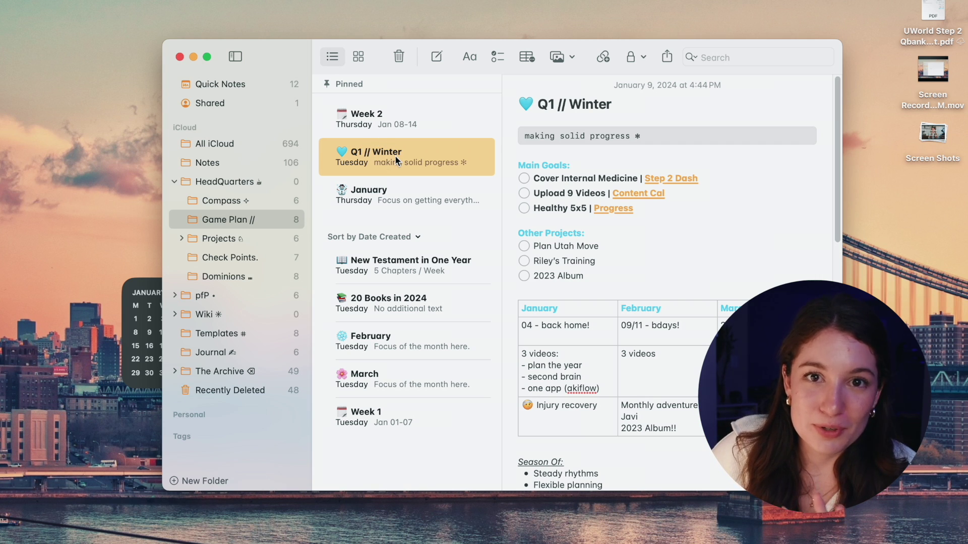
{"action": "left_click_drag", "start_coordinate": [554, 178], "coordinate": [650, 178]}
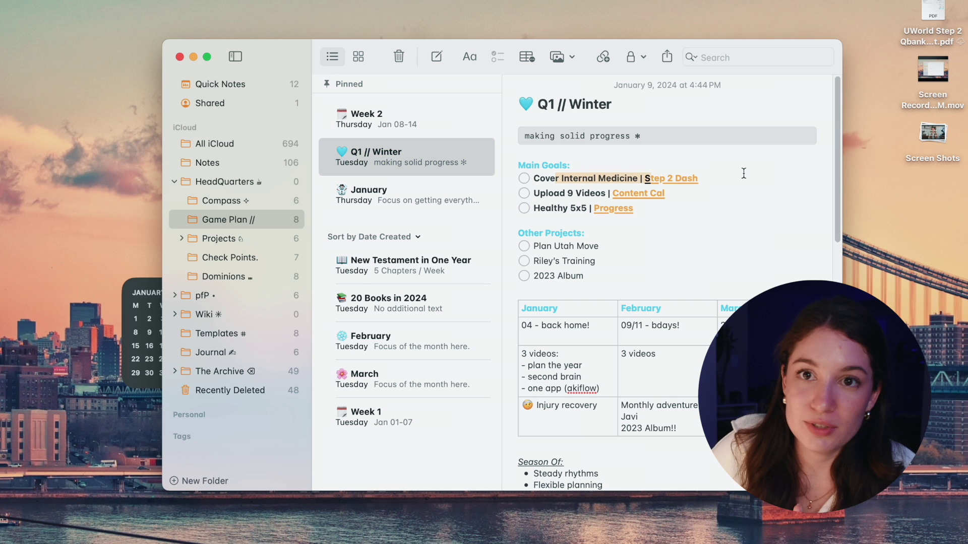
{"action": "scroll", "coordinate": [751, 234], "scroll_direction": "down", "scroll_amount": 15}
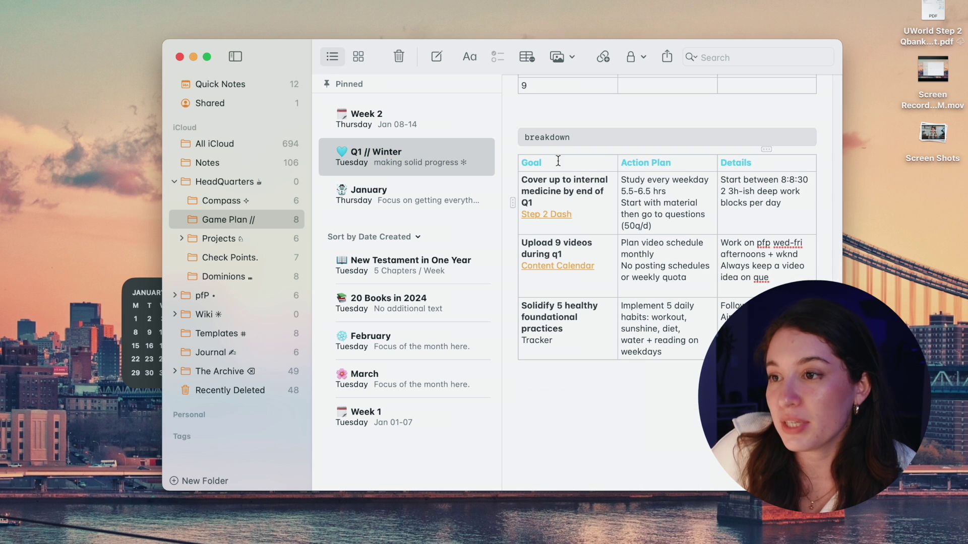
{"action": "scroll", "coordinate": [695, 327], "scroll_direction": "up", "scroll_amount": 10}
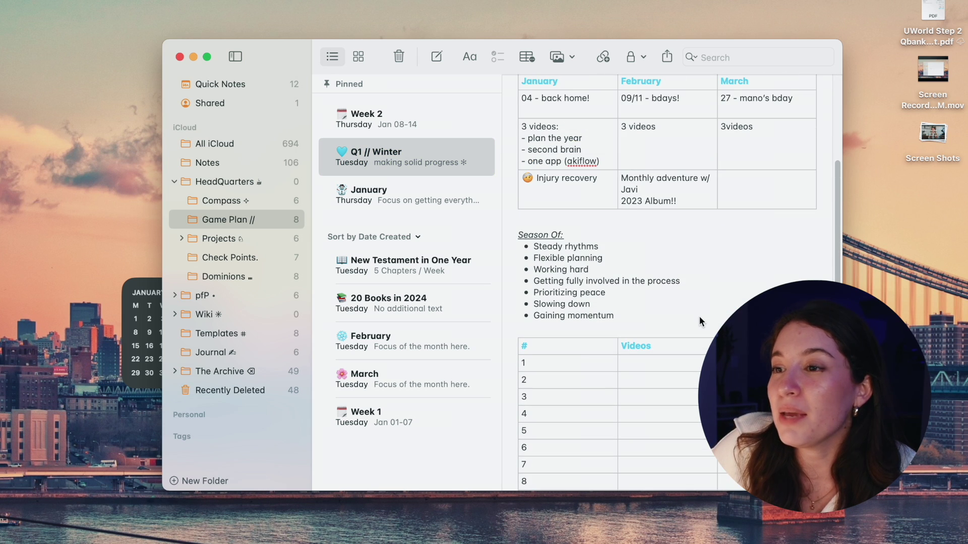
{"action": "scroll", "coordinate": [699, 316], "scroll_direction": "up", "scroll_amount": 6}
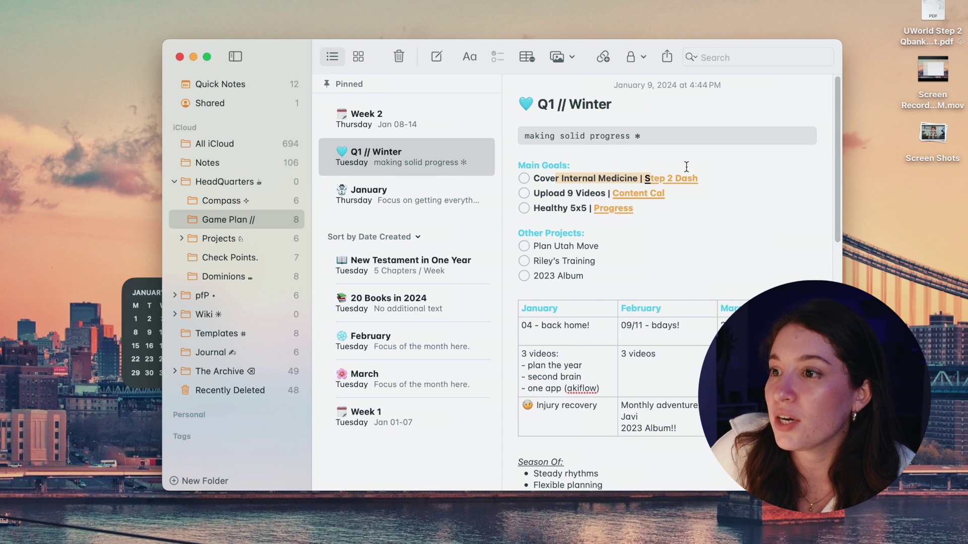
Go back to the Week 2 note and review its text, then open the Projects folder.
{"action": "left_click", "coordinate": [403, 194]}
{"action": "left_click", "coordinate": [403, 125]}
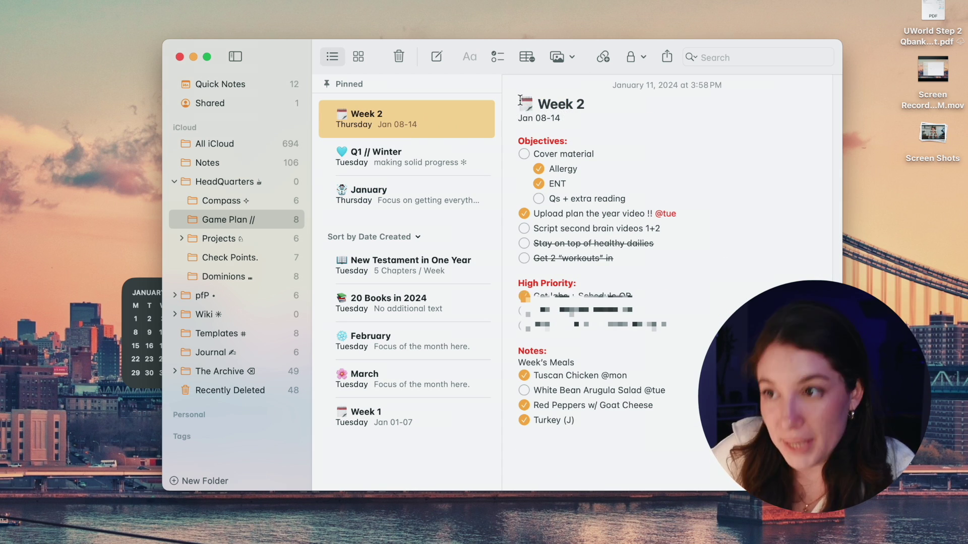
{"action": "left_click_drag", "start_coordinate": [522, 100], "coordinate": [652, 398]}
{"action": "left_click", "coordinate": [556, 155]}
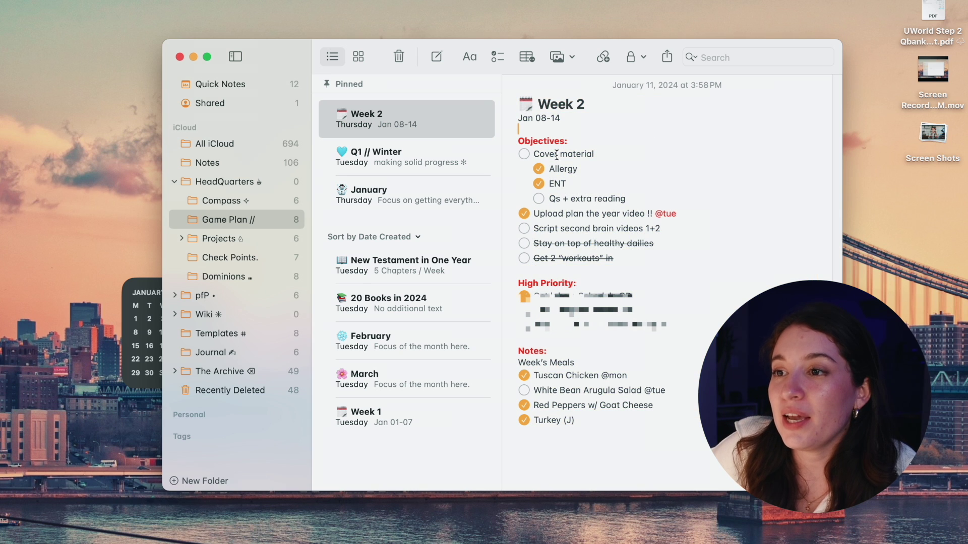
{"action": "left_click", "coordinate": [593, 132]}
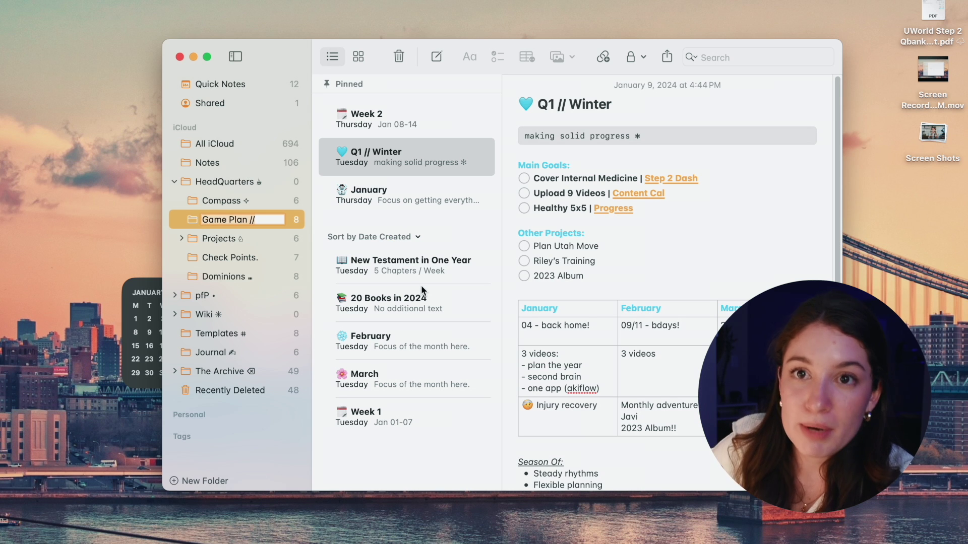
{"action": "left_click", "coordinate": [228, 244]}
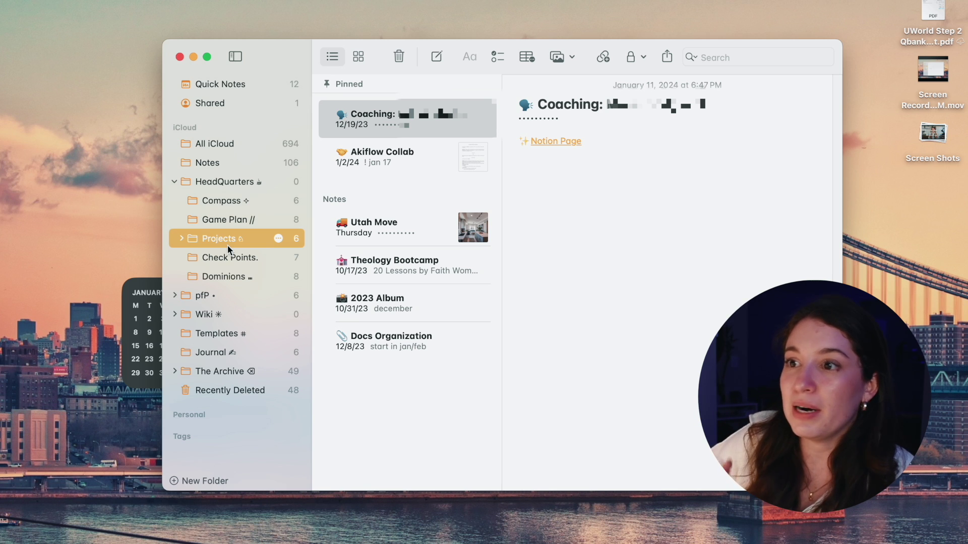
View the Akiflow Collab note, then expand Projects and open its ✓+ subfolder.
{"action": "left_click", "coordinate": [372, 168]}
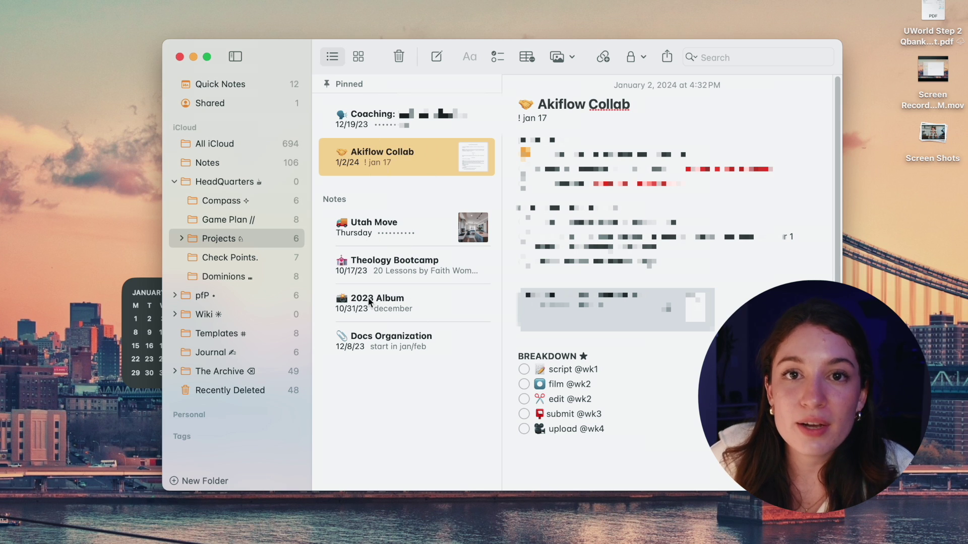
{"action": "left_click", "coordinate": [180, 236]}
{"action": "left_click", "coordinate": [228, 255]}
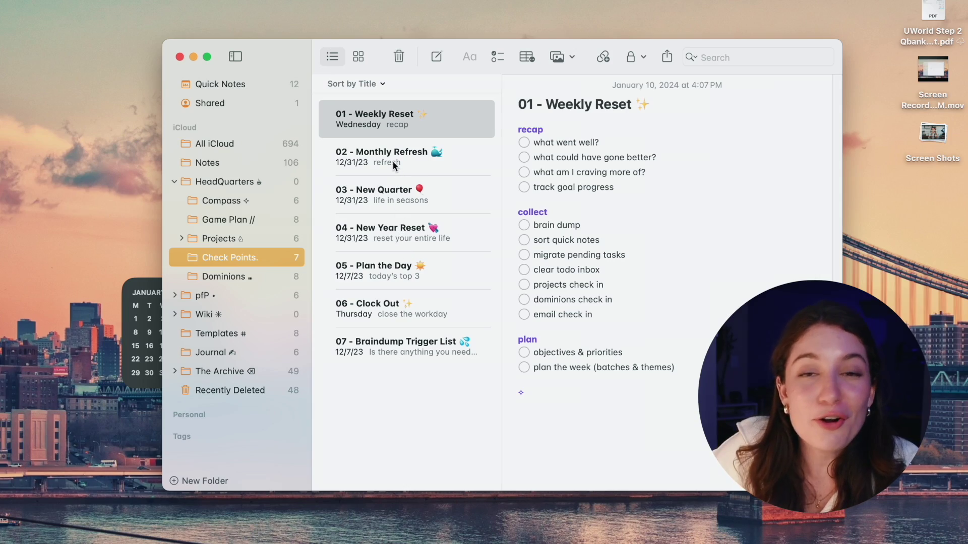
Preview 02 - Monthly Refresh and 03 - New Quarter, return to 01, then open Dominions.
{"action": "left_click", "coordinate": [395, 162]}
{"action": "left_click", "coordinate": [404, 209]}
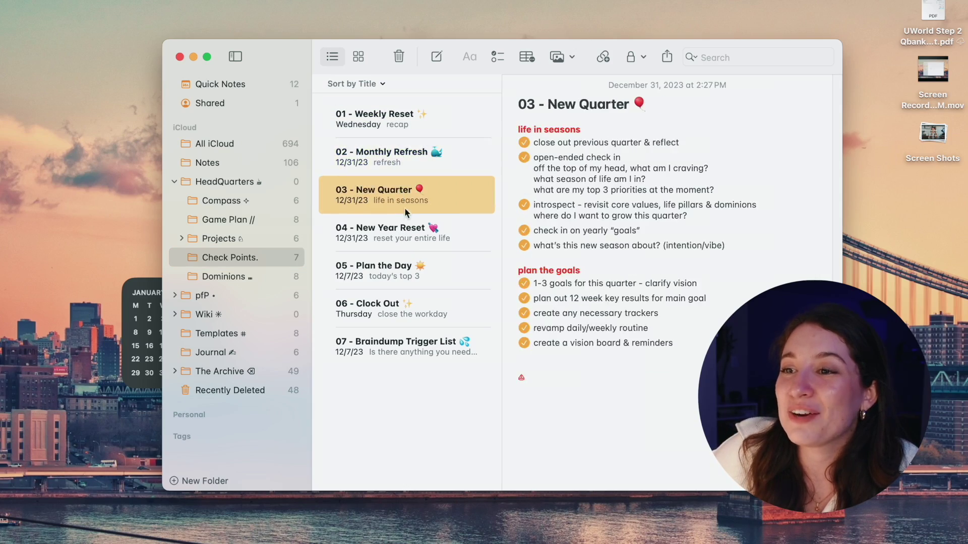
{"action": "key", "text": "Up"}
{"action": "key", "text": "Up"}
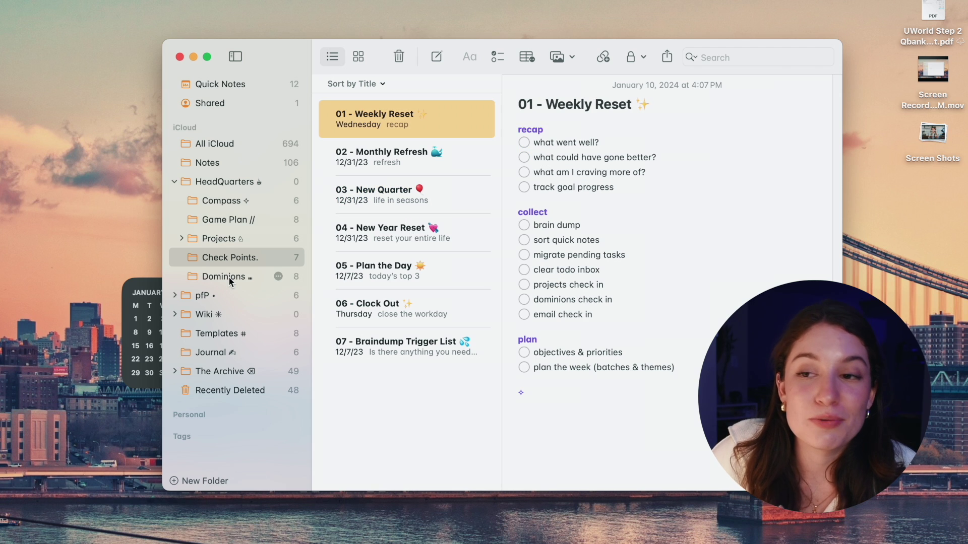
{"action": "left_click", "coordinate": [228, 276]}
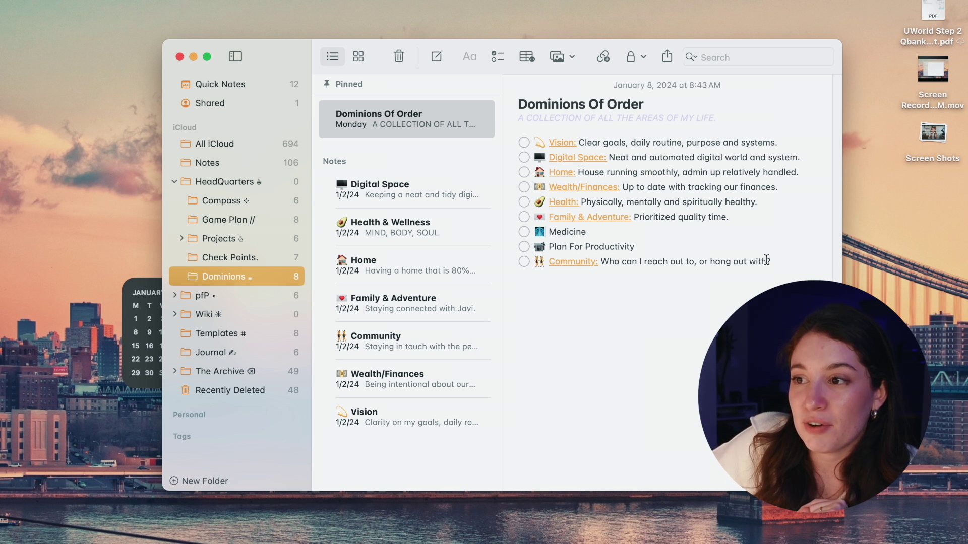
Highlight the dominion checklist from Vision to Community in Dominions Of Order.
{"action": "left_click_drag", "start_coordinate": [787, 263], "coordinate": [535, 138]}
{"action": "left_click", "coordinate": [668, 142]}
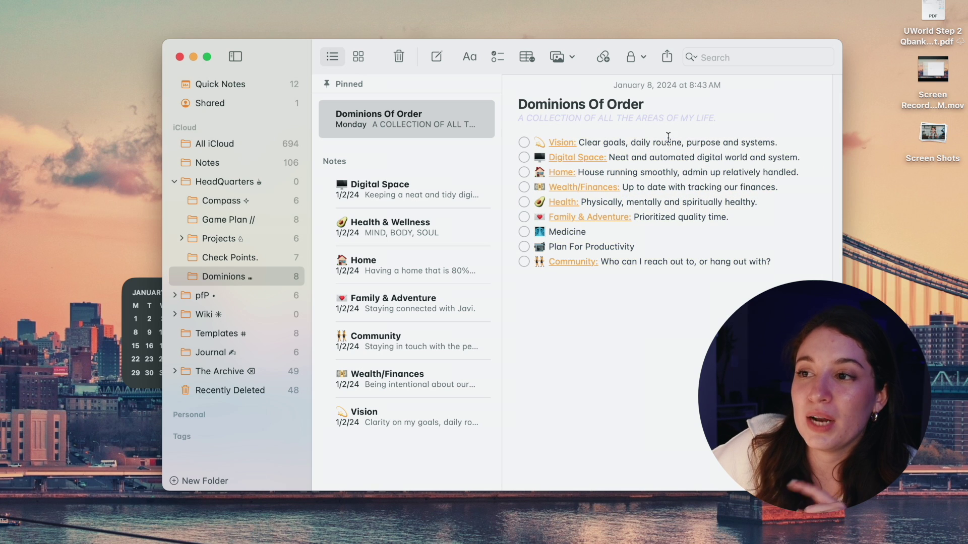
{"action": "left_click", "coordinate": [432, 113]}
{"action": "left_click_drag", "start_coordinate": [585, 142], "coordinate": [784, 259]}
{"action": "left_click", "coordinate": [784, 262]}
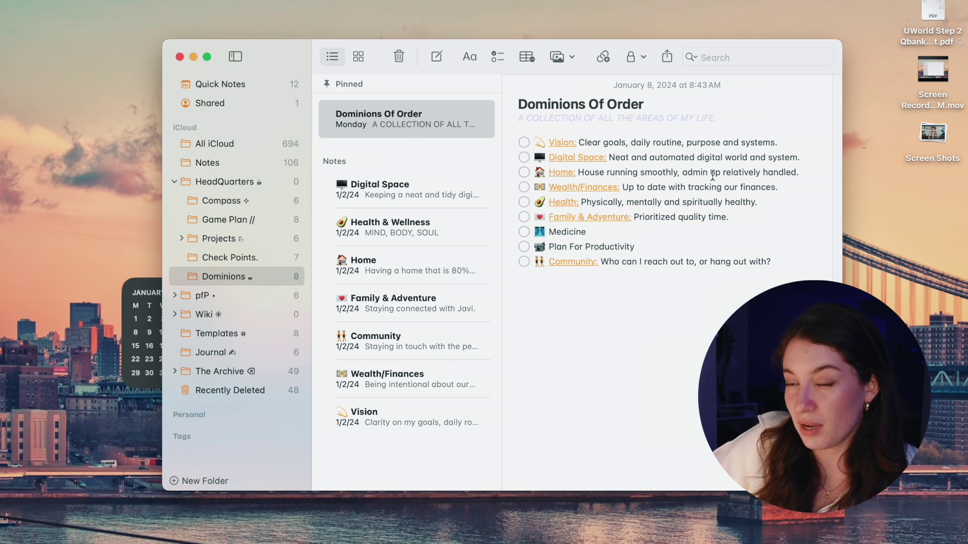
Follow the Home link, highlight its Habits and Routines checklists, then return to Dominions Of Order.
{"action": "left_click", "coordinate": [572, 173]}
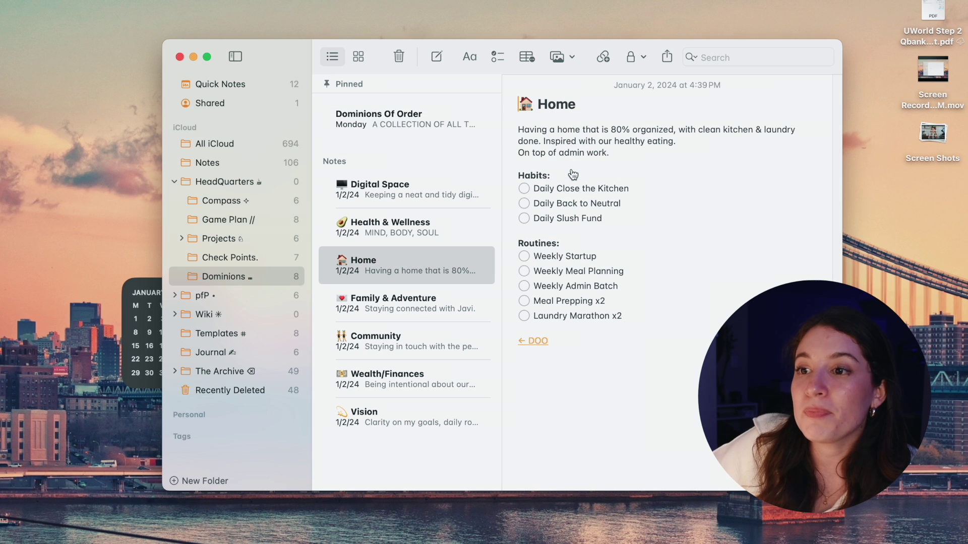
{"action": "left_click", "coordinate": [387, 266]}
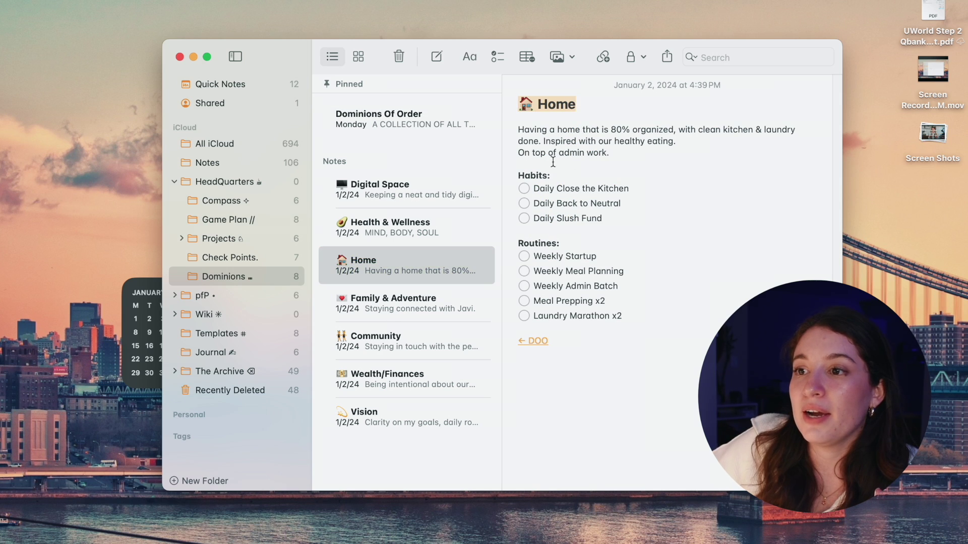
{"action": "left_click_drag", "start_coordinate": [609, 218], "coordinate": [536, 180]}
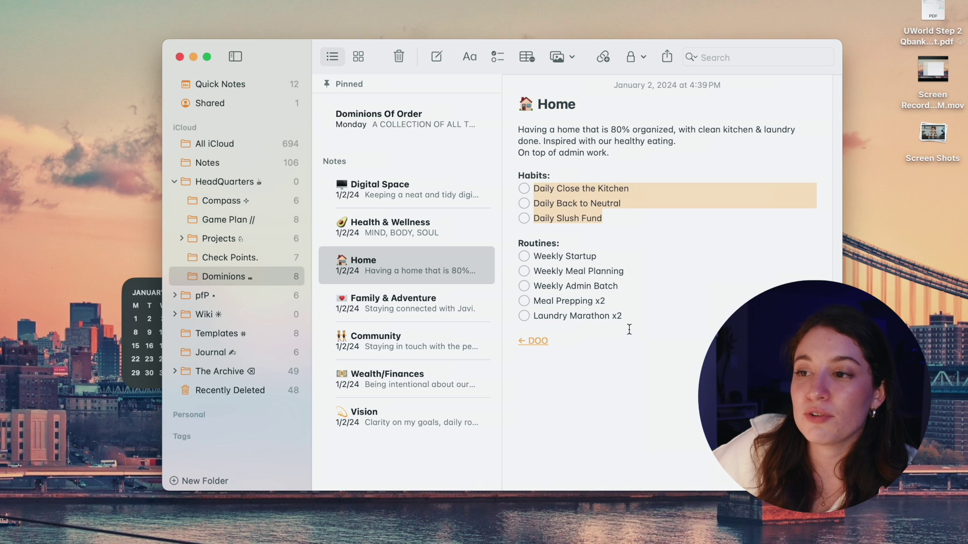
{"action": "left_click_drag", "start_coordinate": [629, 317], "coordinate": [502, 184]}
{"action": "left_click_drag", "start_coordinate": [520, 130], "coordinate": [629, 154]}
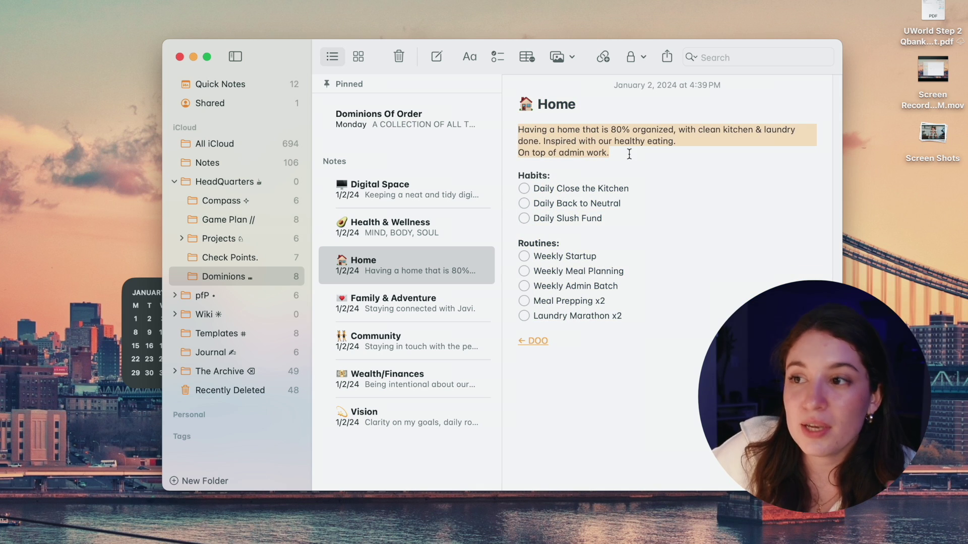
{"action": "left_click", "coordinate": [534, 340]}
Step through Compass, Game Plan //, Projects, Check Points and Dominions in the sidebar.
{"action": "left_click", "coordinate": [212, 201]}
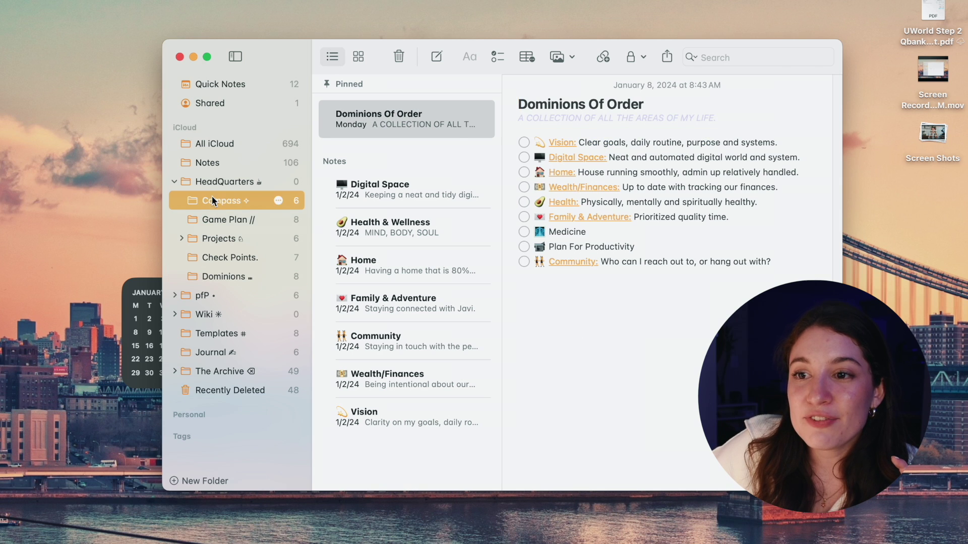
{"action": "left_click", "coordinate": [217, 220]}
{"action": "left_click", "coordinate": [211, 238]}
{"action": "left_click", "coordinate": [232, 259]}
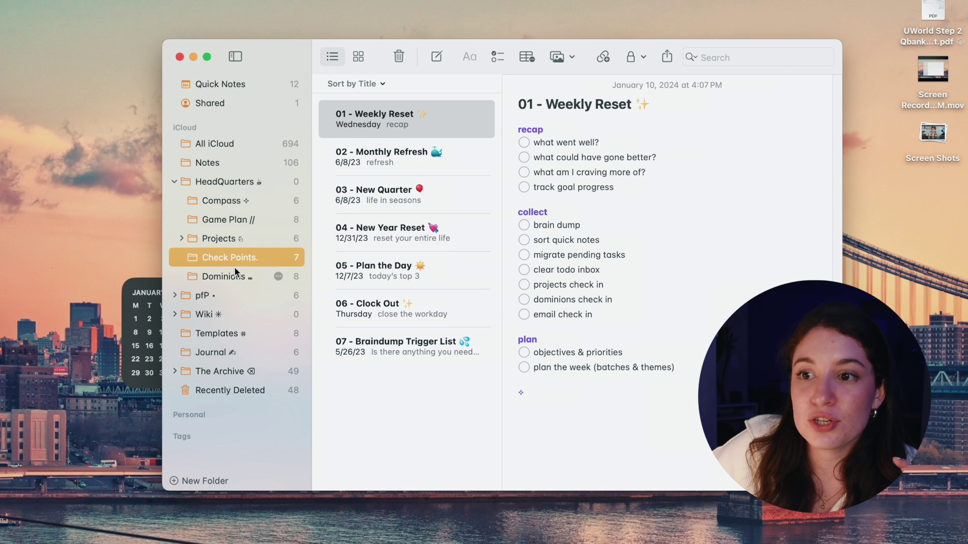
{"action": "left_click", "coordinate": [234, 276]}
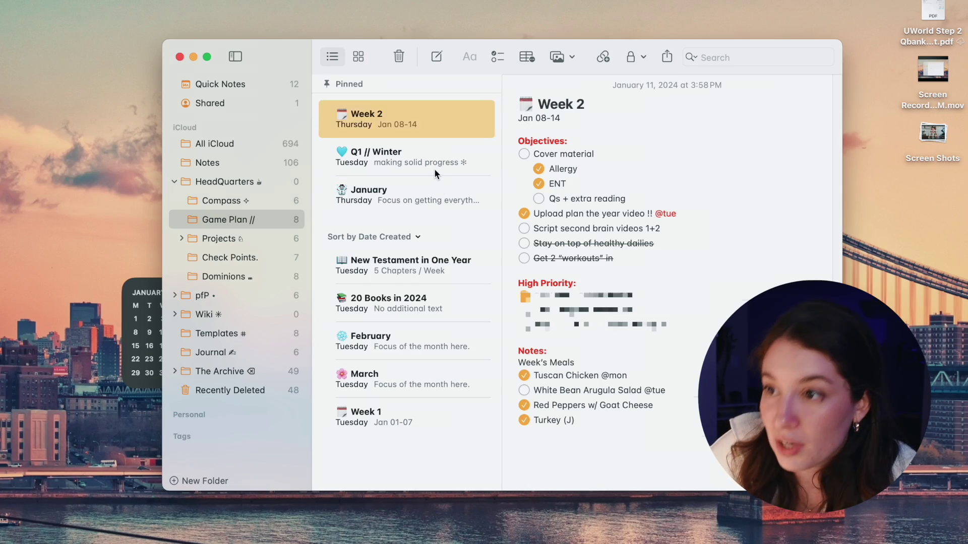
Review Week 2 objectives like Cover material and Upload plan the year video, then open Projects.
{"action": "left_click", "coordinate": [434, 169]}
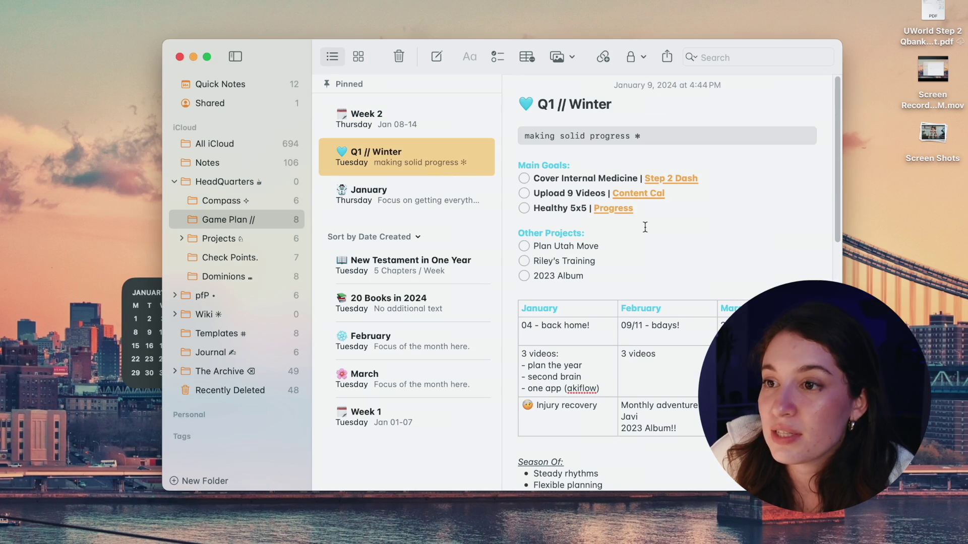
{"action": "left_click", "coordinate": [427, 117]}
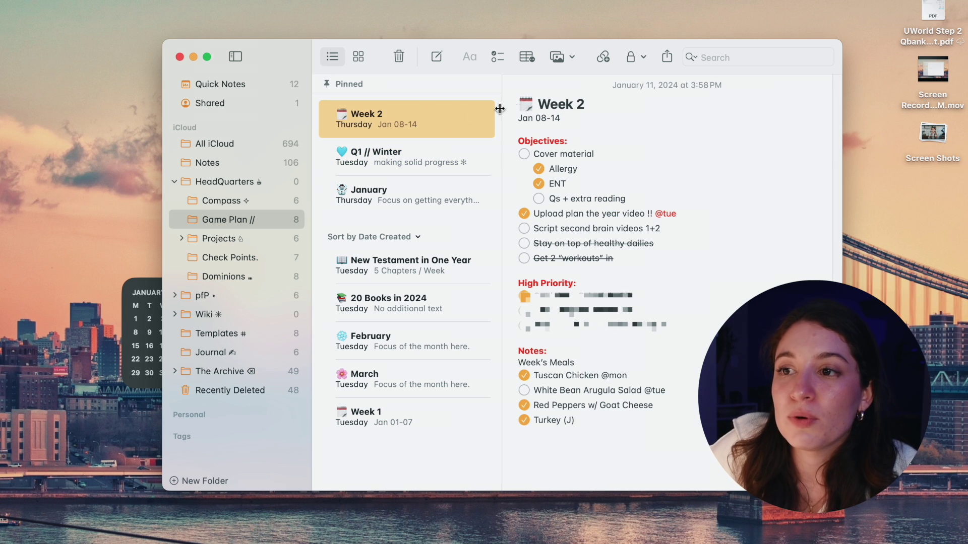
{"action": "left_click_drag", "start_coordinate": [532, 151], "coordinate": [597, 149]}
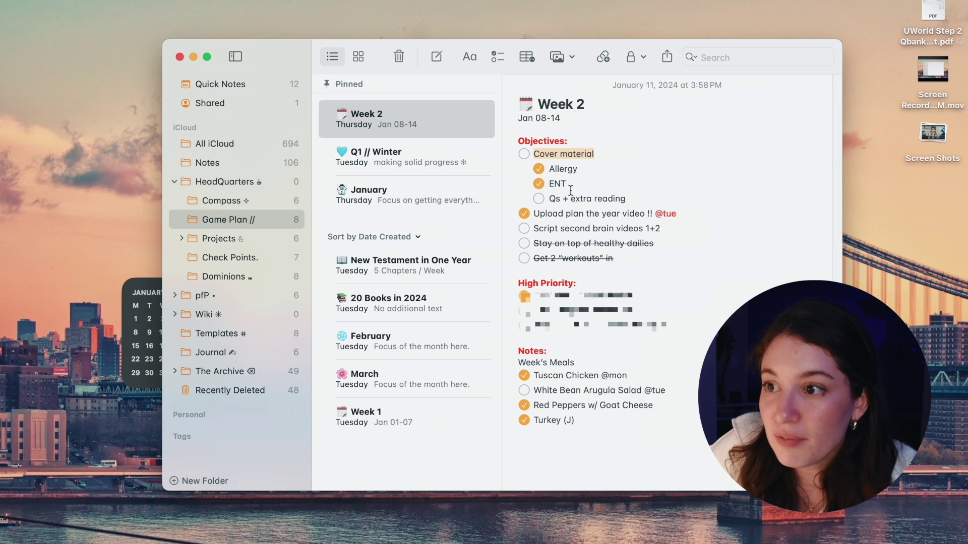
{"action": "left_click_drag", "start_coordinate": [534, 214], "coordinate": [690, 215]}
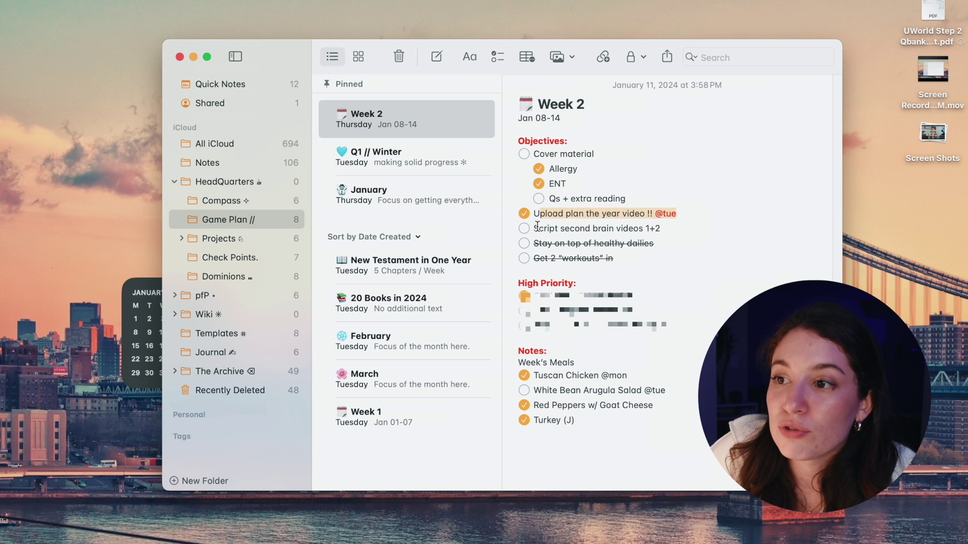
{"action": "left_click_drag", "start_coordinate": [539, 224], "coordinate": [684, 226]}
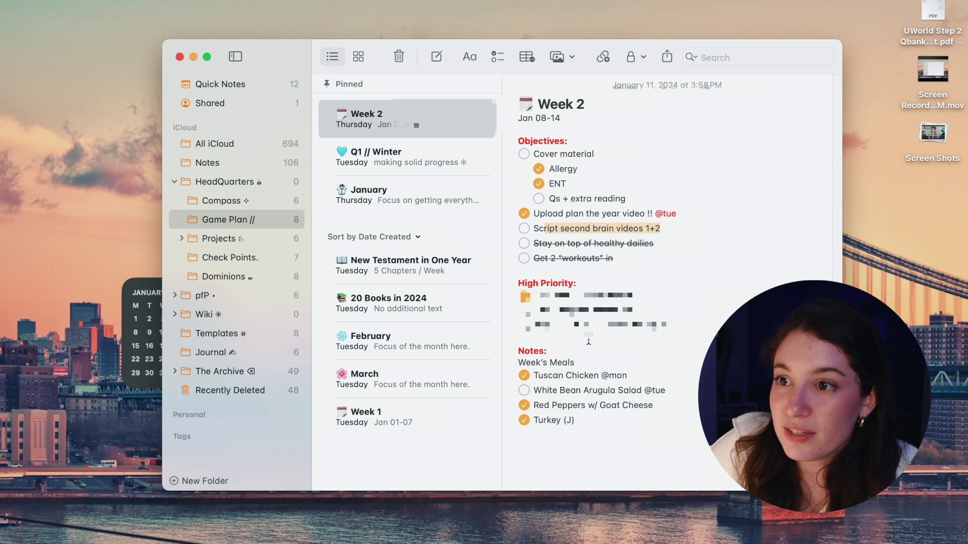
{"action": "left_click", "coordinate": [243, 238]}
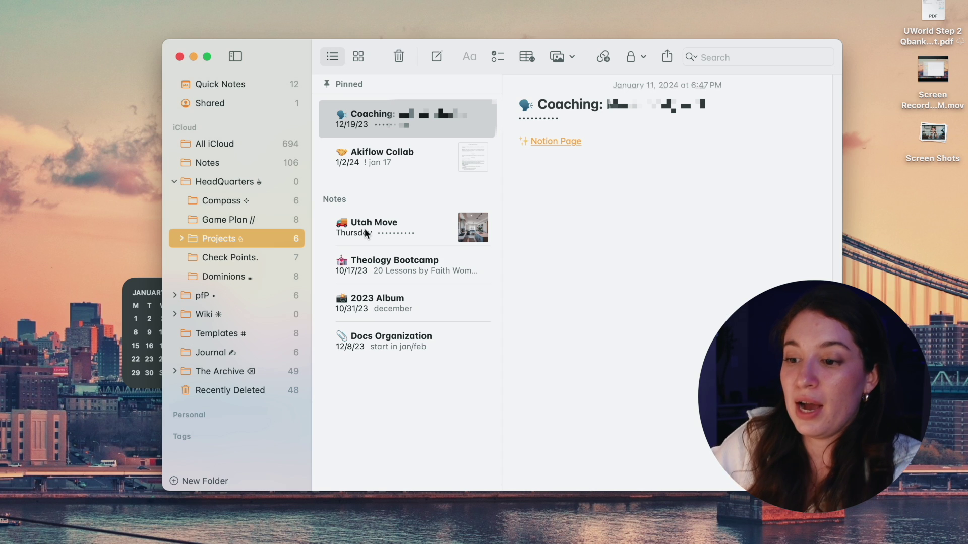
Quick-add the task 'look at apartments monday' in Akiflow.
{"action": "key", "text": "ctrl+space"}
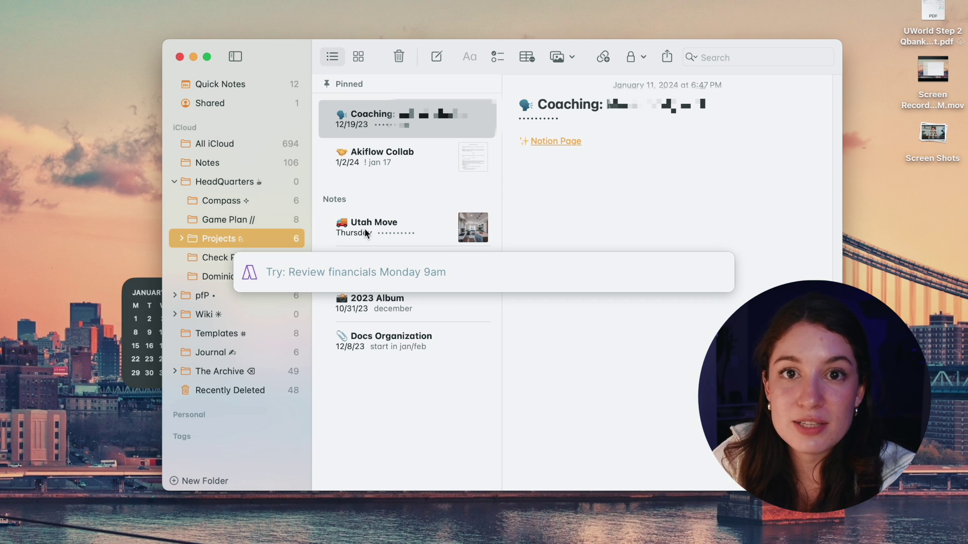
{"action": "type", "text": "look st"}
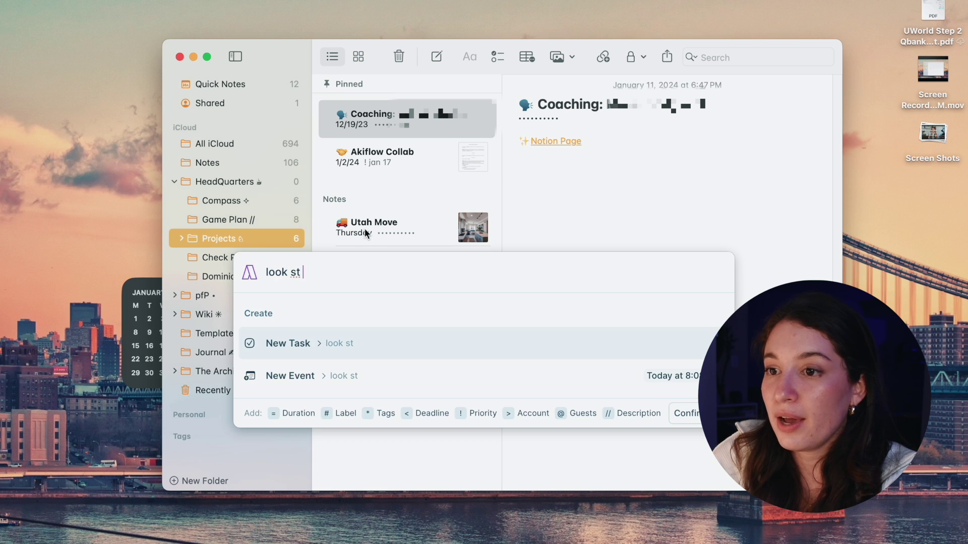
{"action": "key", "text": "BackSpace"}
{"action": "key", "text": "BackSpace"}
{"action": "type", "text": "at apartm"}
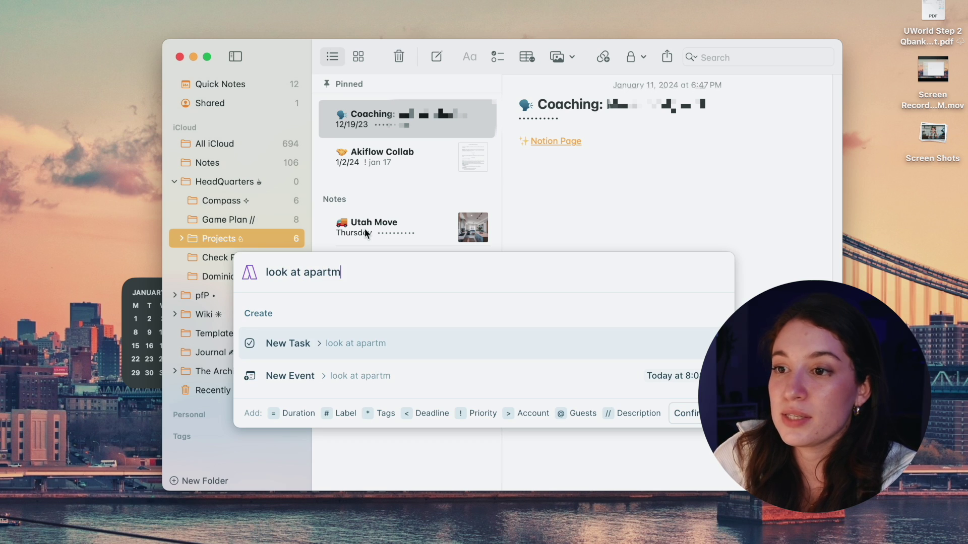
{"action": "type", "text": "ents monday"}
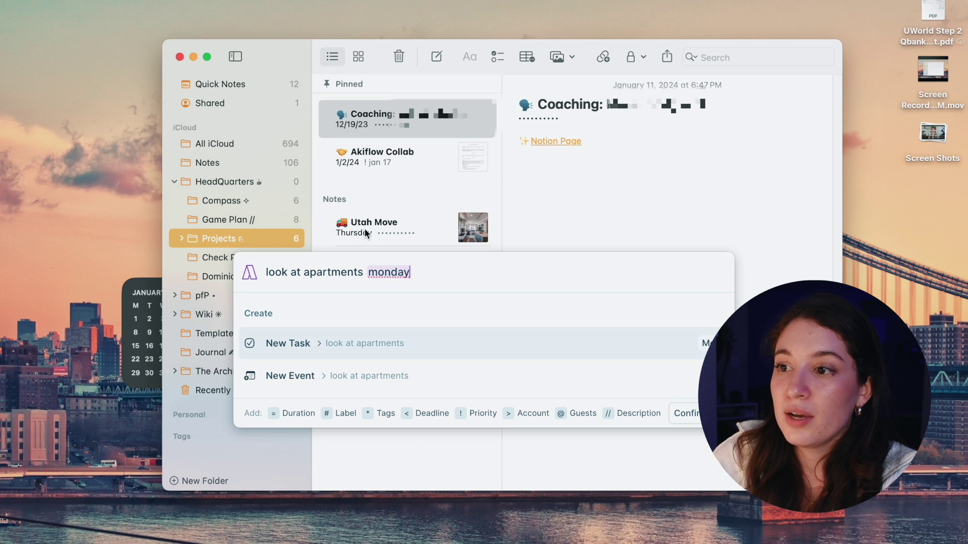
{"action": "key", "text": "Return"}
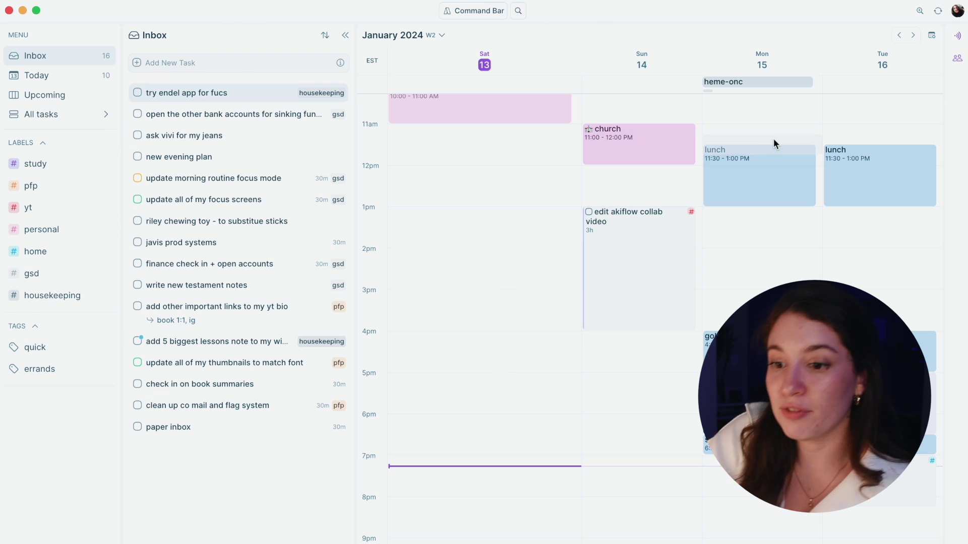
Schedule new evening plan on Saturday at 7pm, then remove the calendar block.
{"action": "scroll", "coordinate": [773, 143], "scroll_direction": "left", "scroll_amount": 5}
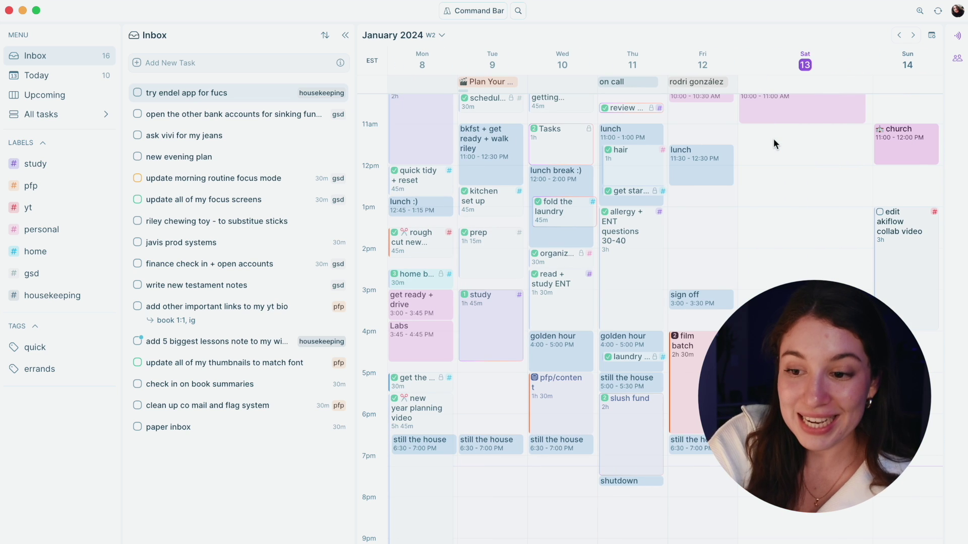
{"action": "scroll", "coordinate": [774, 141], "scroll_direction": "right", "scroll_amount": 5}
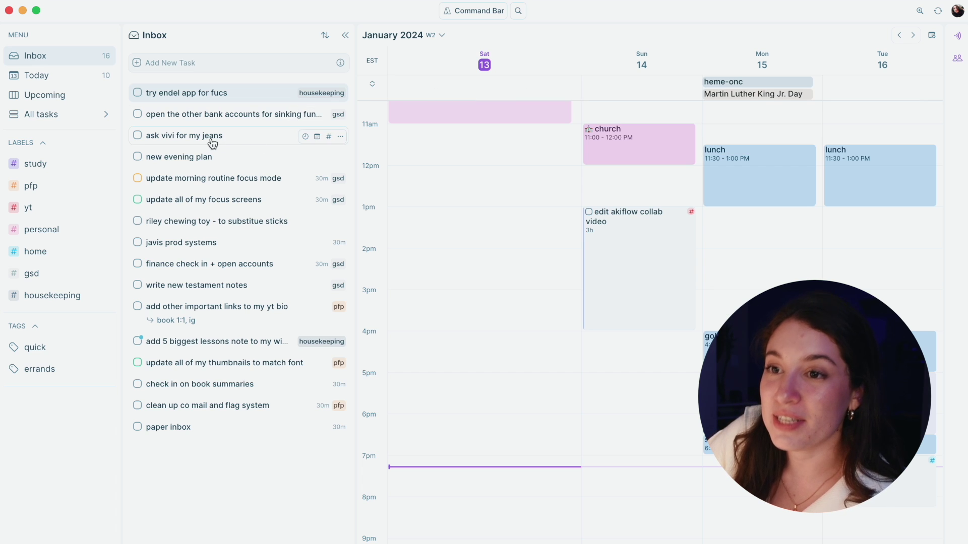
{"action": "left_click_drag", "start_coordinate": [175, 165], "coordinate": [462, 468]}
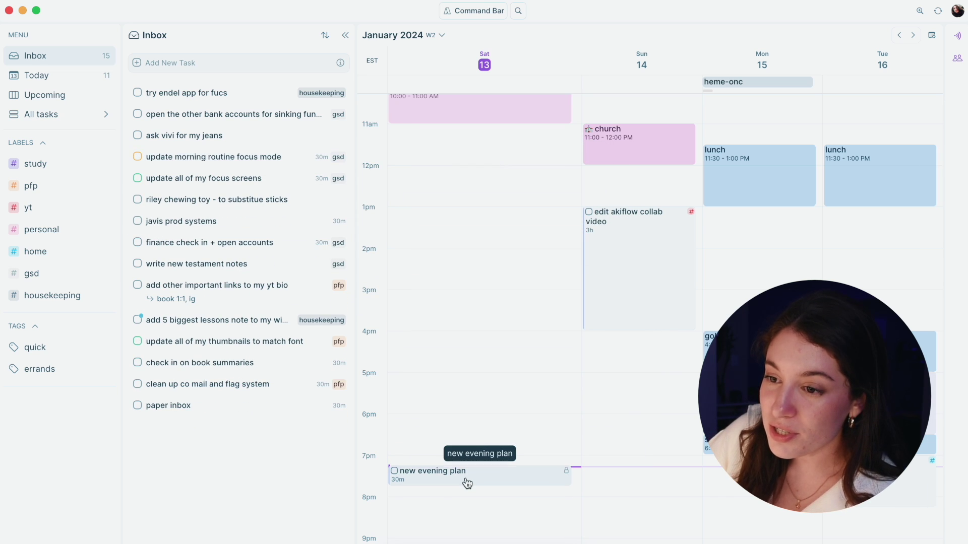
{"action": "key", "text": "BackSpace"}
{"action": "left_click", "coordinate": [424, 337]}
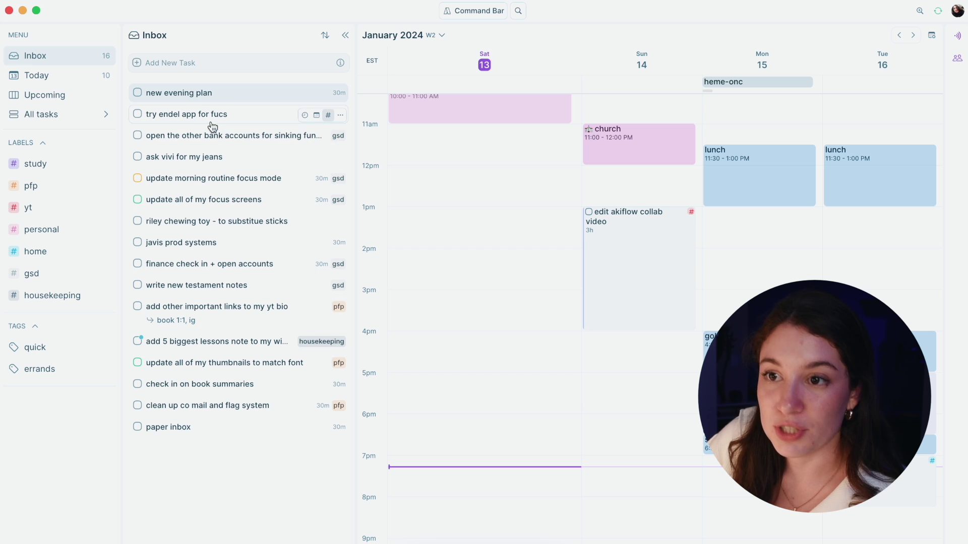
Give new evening plan a 2h duration, try it at 7:15 PM, then return it to the Inbox.
{"action": "left_click", "coordinate": [194, 94]}
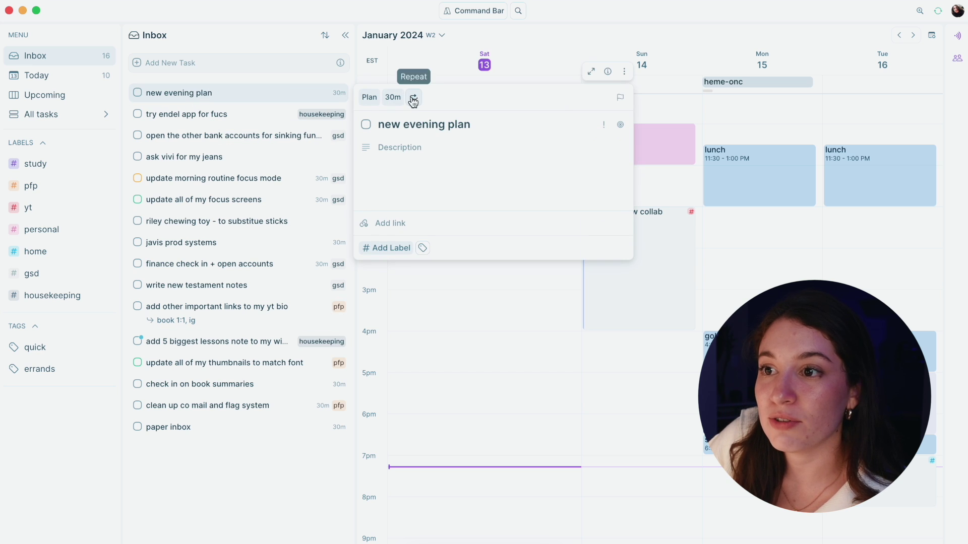
{"action": "left_click", "coordinate": [387, 101]}
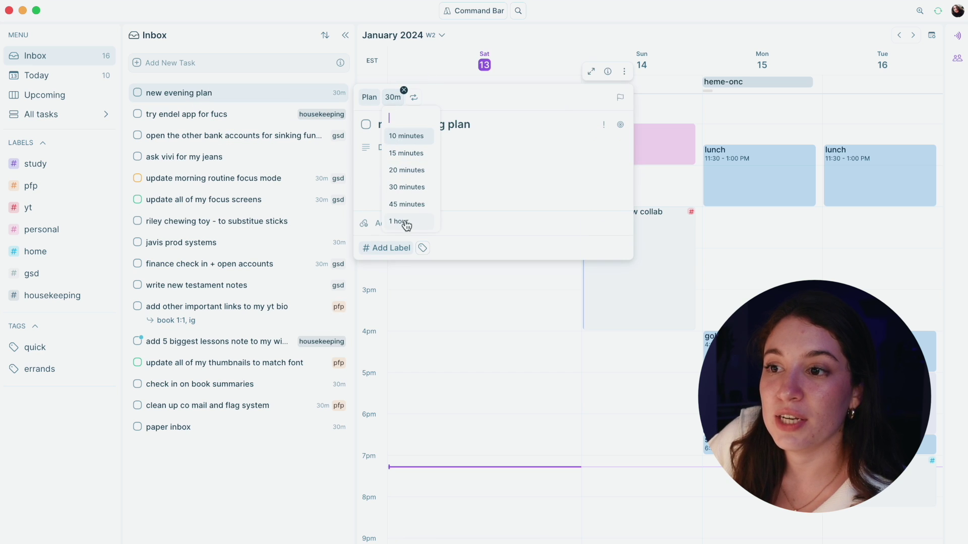
{"action": "type", "text": "2"}
{"action": "key", "text": "Return"}
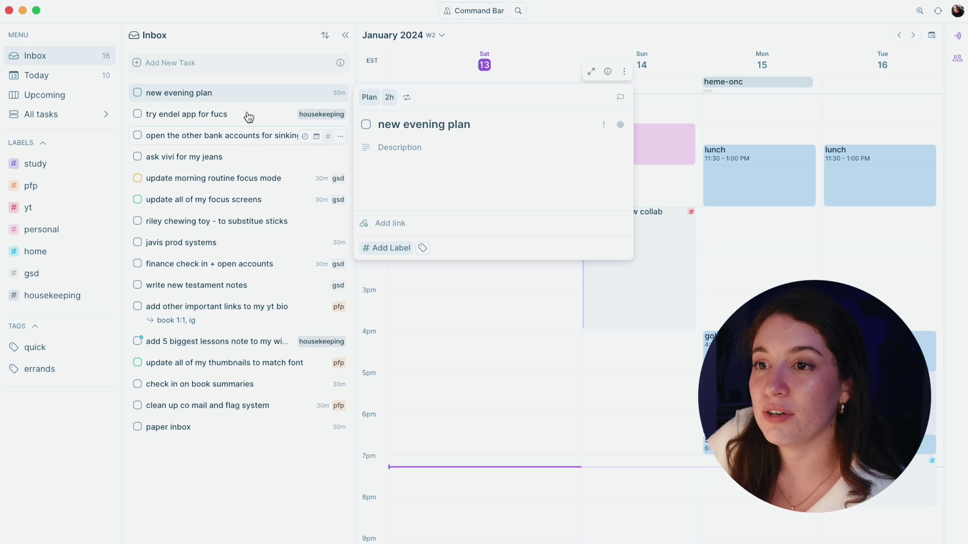
{"action": "left_click_drag", "start_coordinate": [240, 93], "coordinate": [485, 474]}
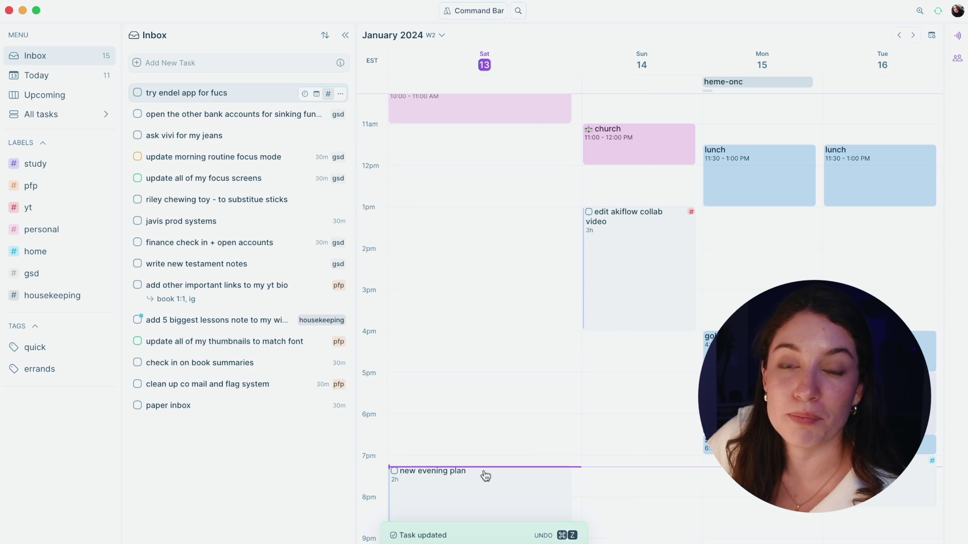
{"action": "scroll", "coordinate": [478, 441], "scroll_direction": "down", "scroll_amount": 2}
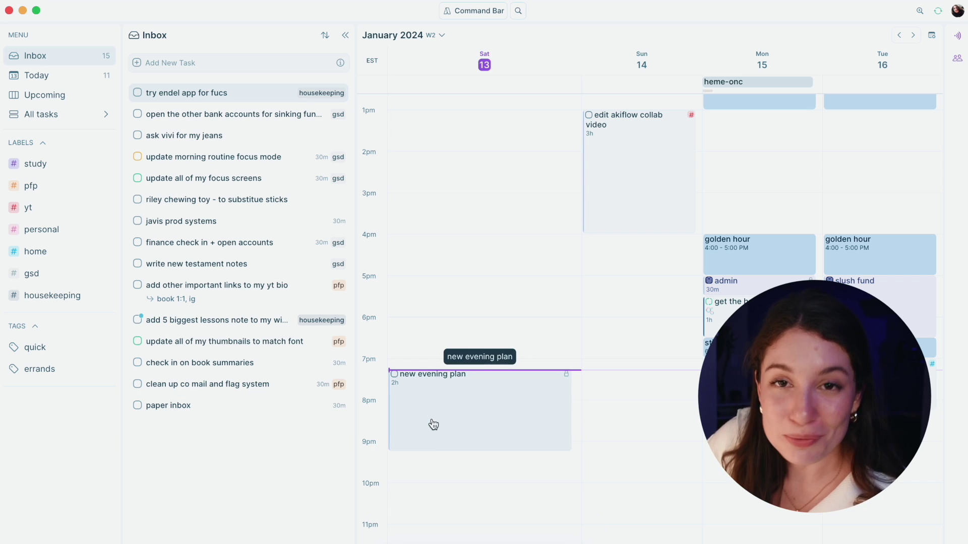
{"action": "left_click_drag", "start_coordinate": [433, 424], "coordinate": [316, 211]}
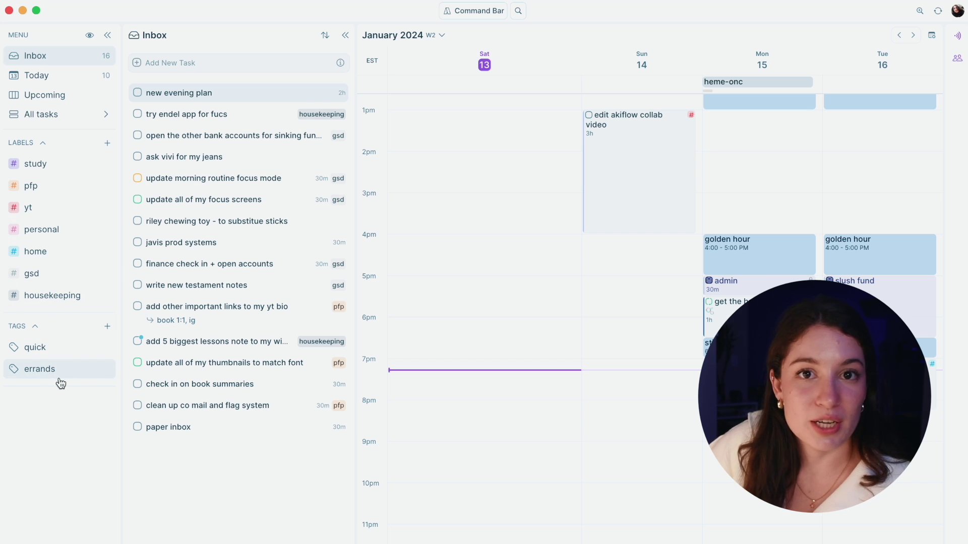
{"action": "left_click", "coordinate": [51, 174]}
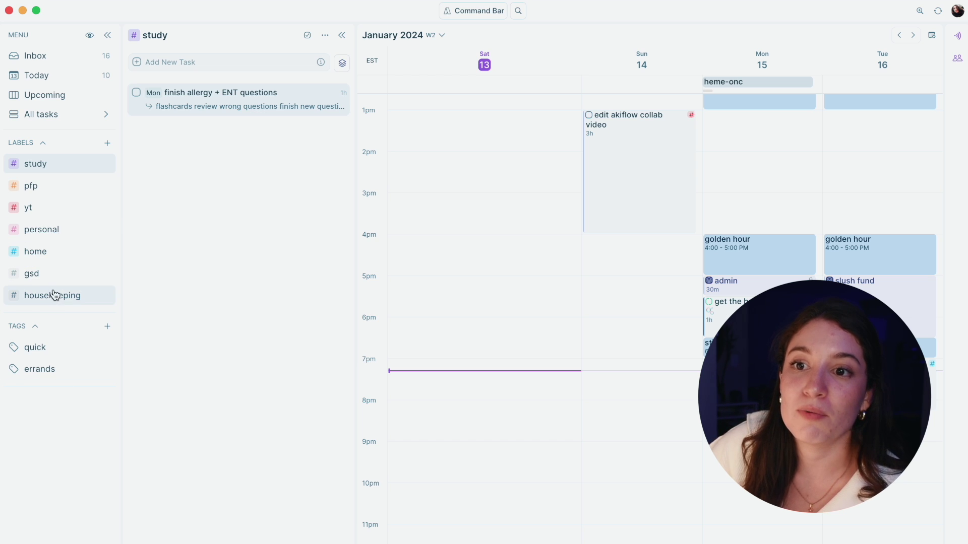
{"action": "left_click", "coordinate": [35, 55]}
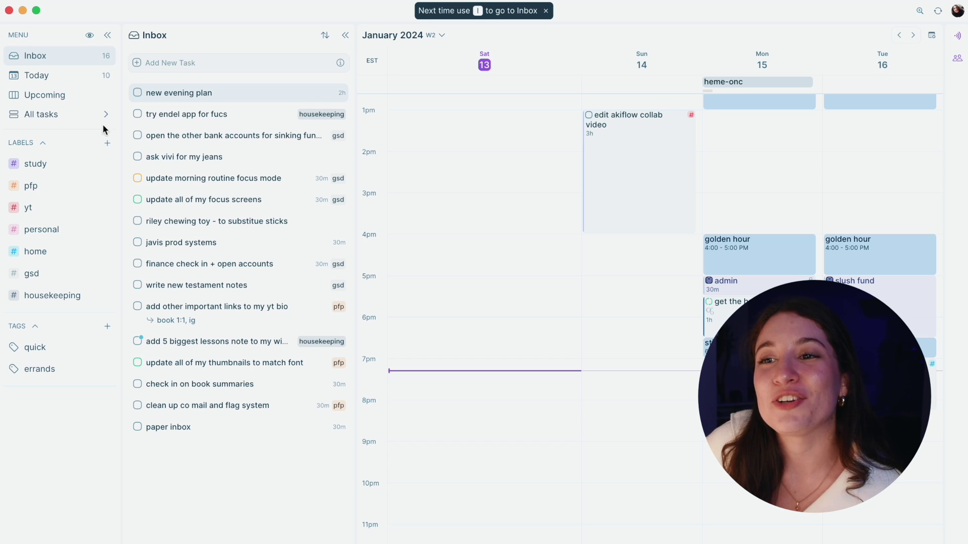
Create the task 'new task in inbox' from the command bar.
{"action": "left_click", "coordinate": [165, 62]}
{"action": "key", "text": "Escape"}
{"action": "key", "text": "super+k"}
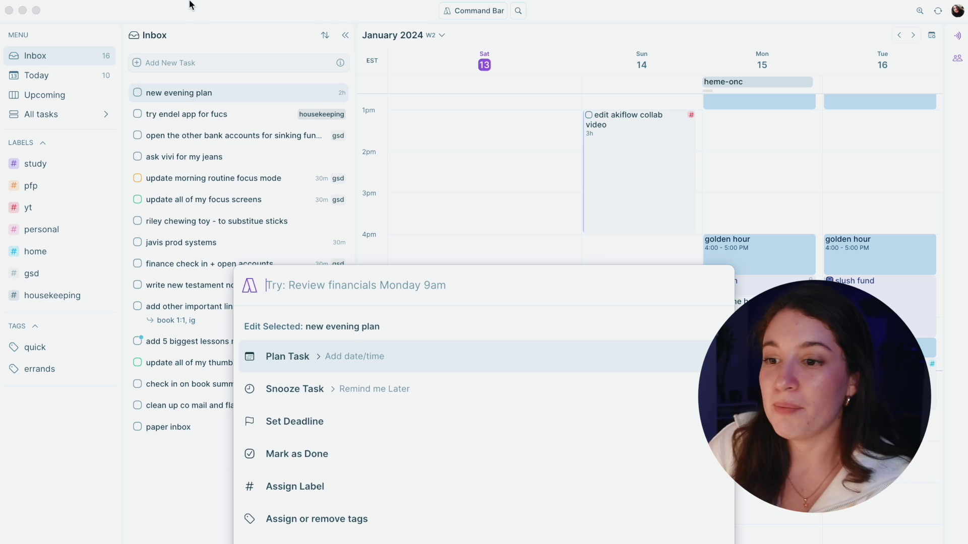
{"action": "type", "text": "new "}
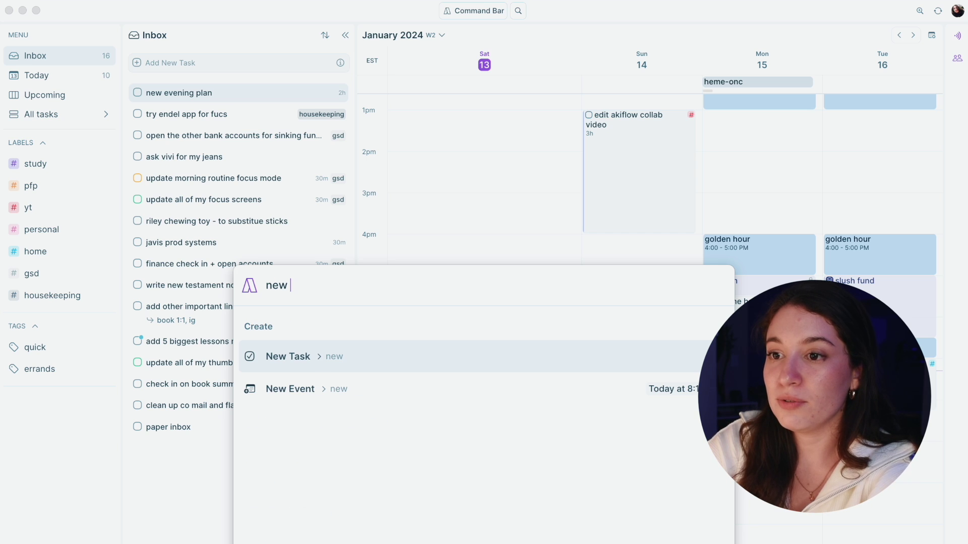
{"action": "type", "text": "task in inbox"}
{"action": "key", "text": "Return"}
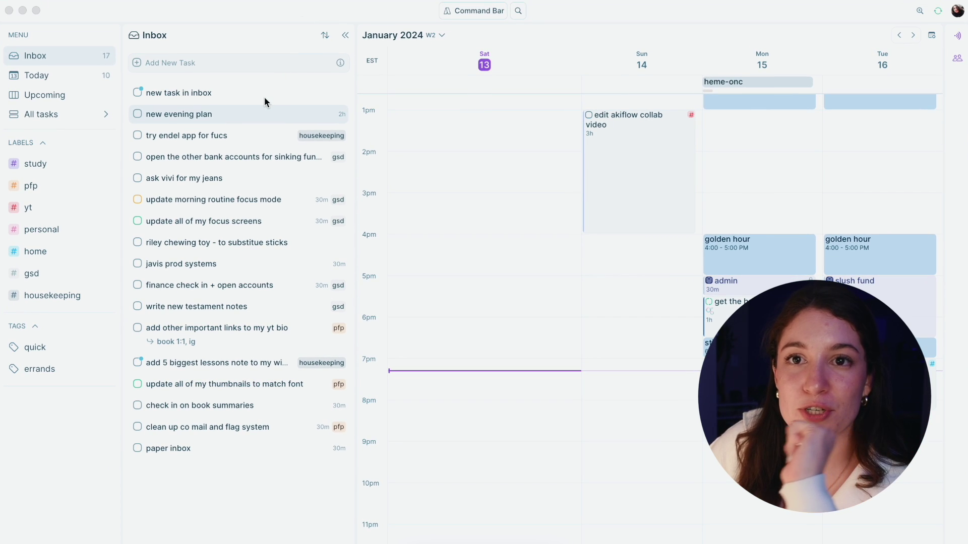
Draft 'new inbox task 2' with the gsd label, quick tag and a 45-minute duration.
{"action": "left_click", "coordinate": [238, 101]}
{"action": "left_click", "coordinate": [226, 94]}
{"action": "key", "text": "super+k"}
{"action": "type", "text": "new in"}
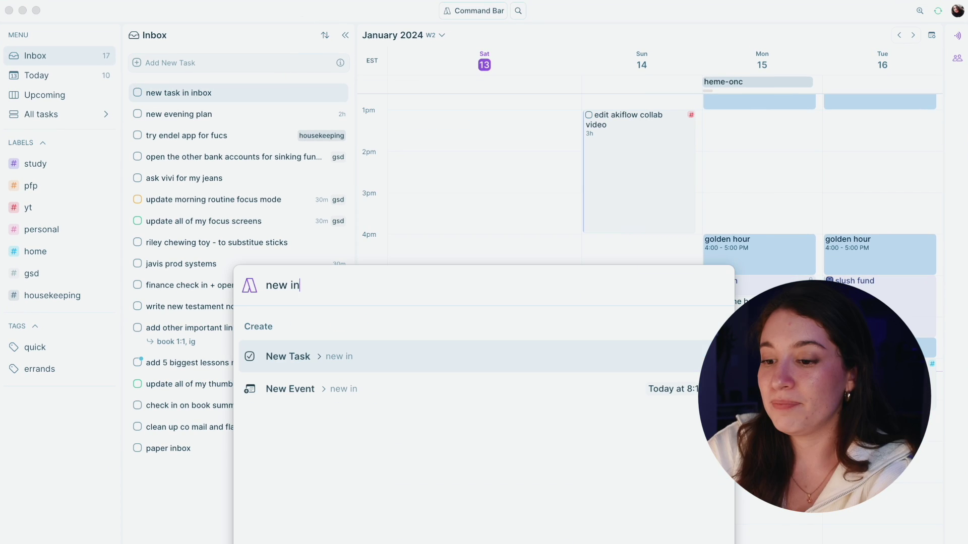
{"action": "type", "text": "box task 2"}
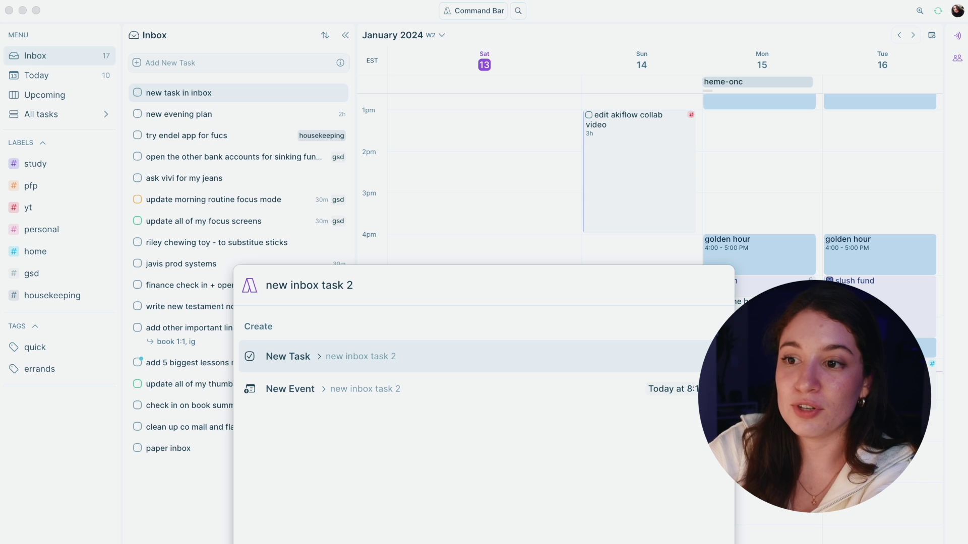
{"action": "type", "text": " #gsd"}
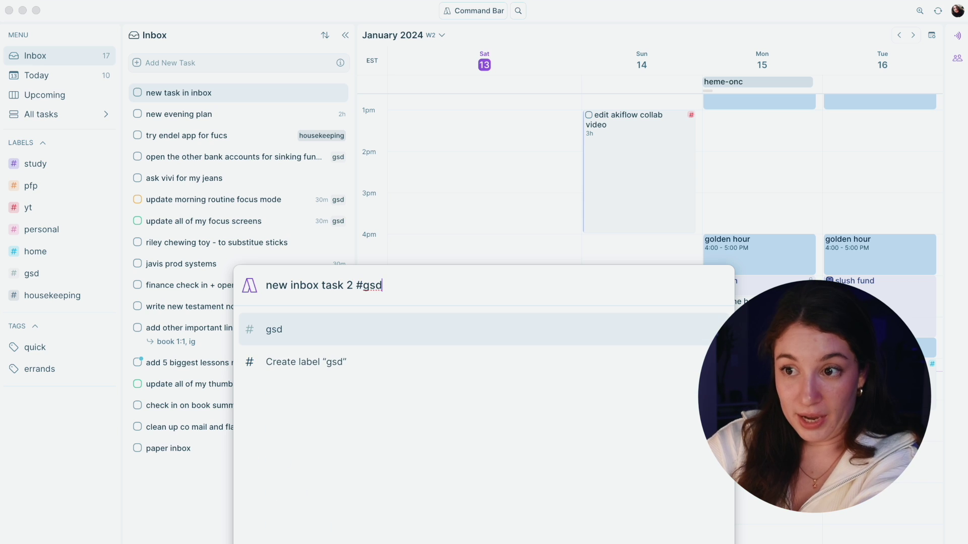
{"action": "key", "text": "Return"}
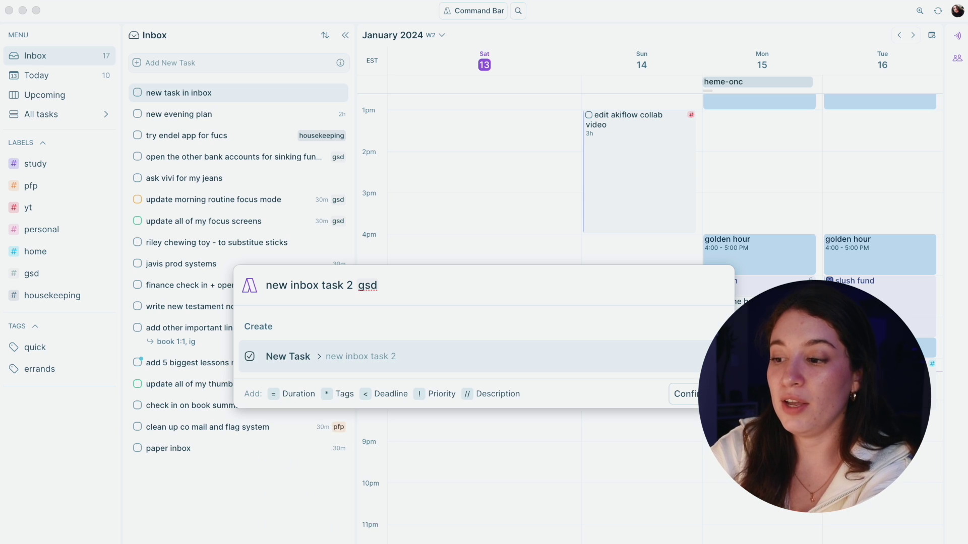
{"action": "type", "text": "*quick"}
{"action": "key", "text": "Return"}
{"action": "type", "text": "="}
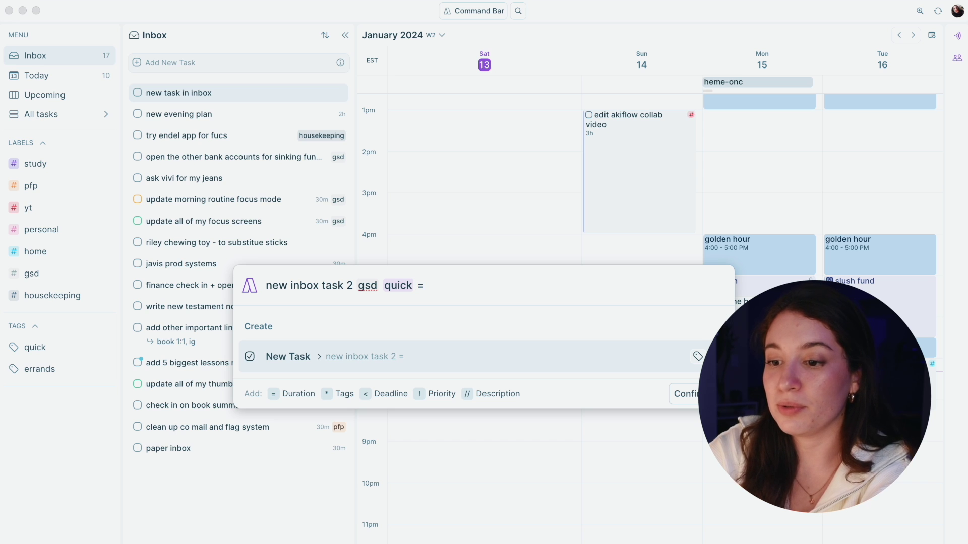
{"action": "type", "text": "45"}
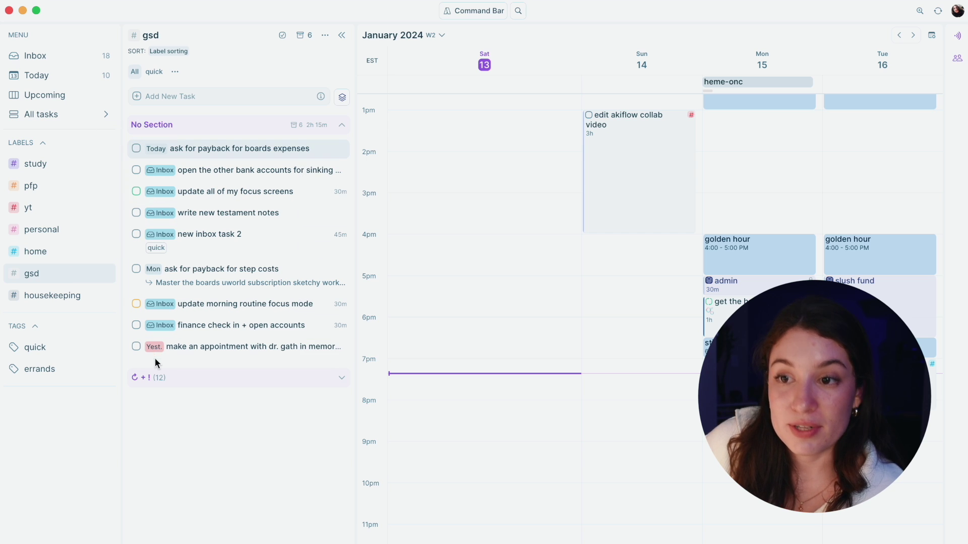
Open new inbox task 2's details and view its priority choices without setting one.
{"action": "left_click", "coordinate": [201, 306]}
{"action": "left_click", "coordinate": [198, 241]}
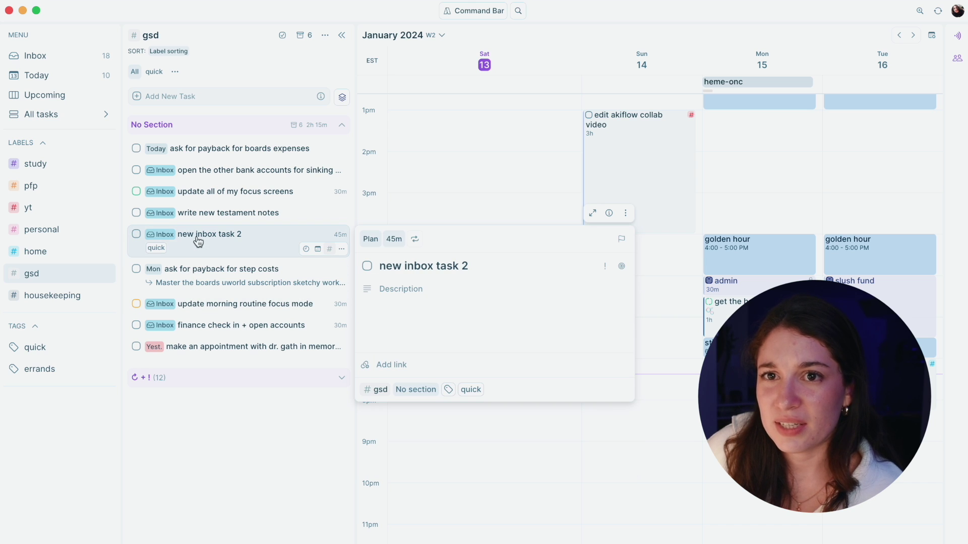
{"action": "left_click", "coordinate": [605, 266]}
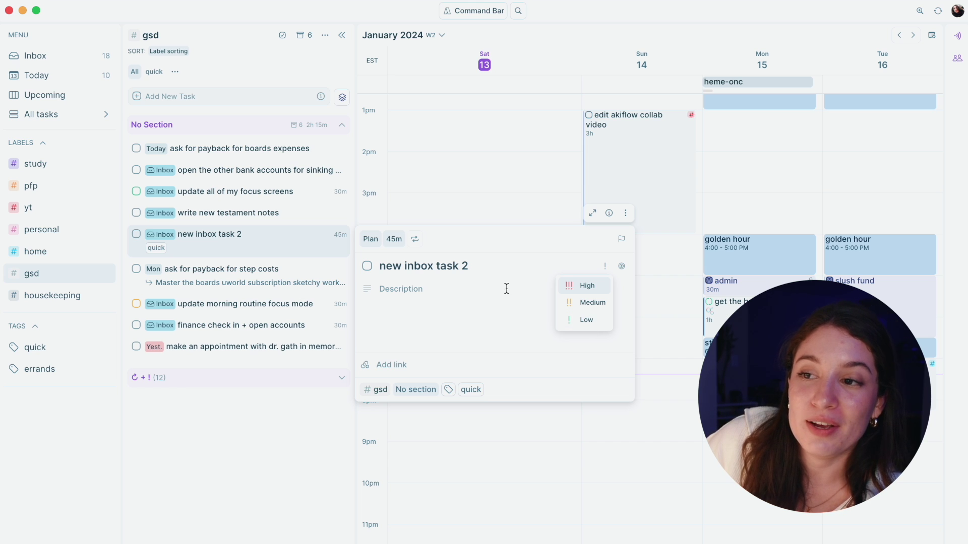
{"action": "left_click", "coordinate": [498, 268]}
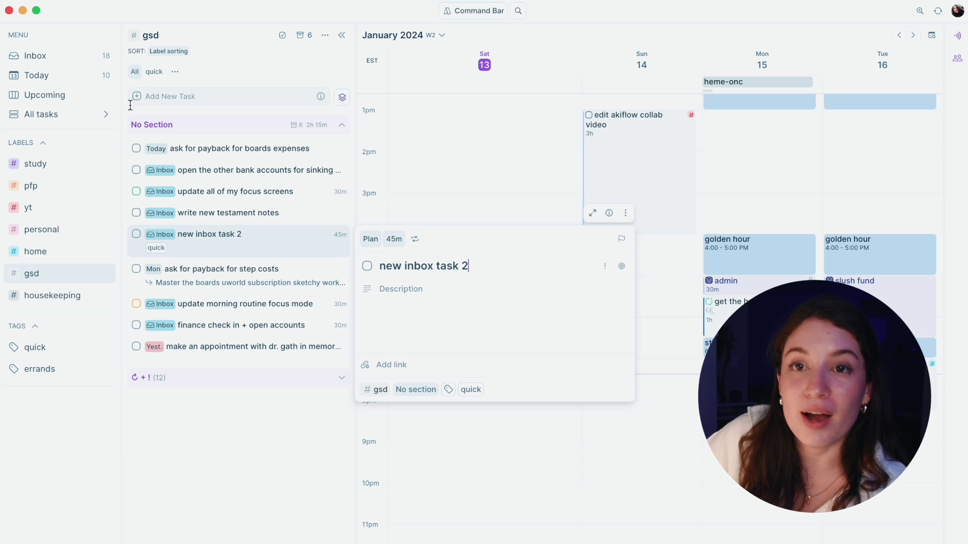
View details of 'update morning routine focus mode', 'update all of my focus screens' and the appointment task.
{"action": "left_click", "coordinate": [196, 305]}
{"action": "left_click", "coordinate": [199, 202]}
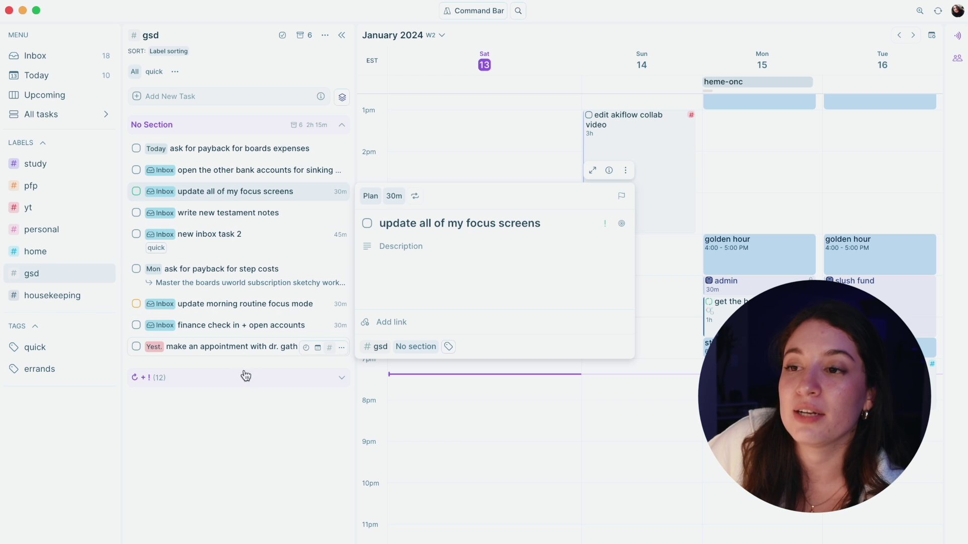
{"action": "left_click", "coordinate": [235, 352]}
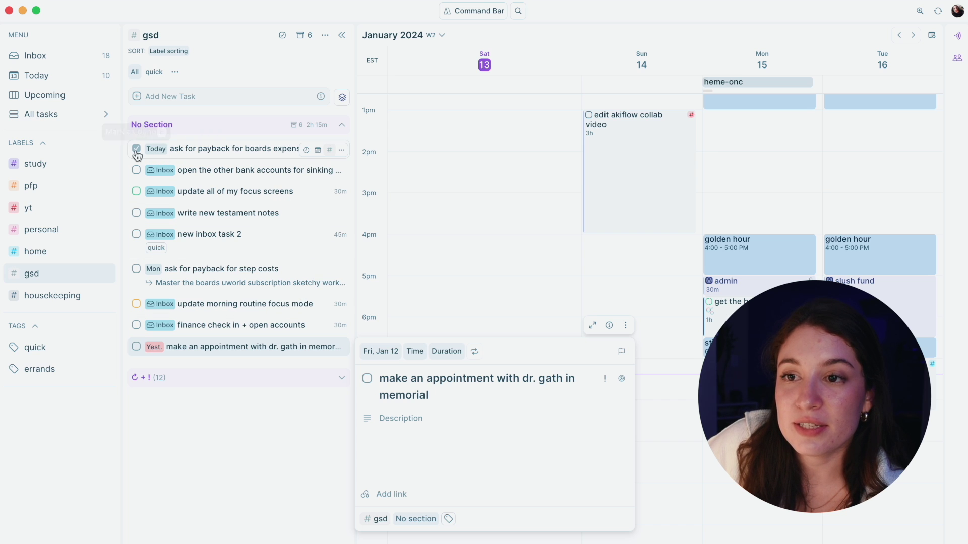
{"action": "left_click", "coordinate": [183, 310]}
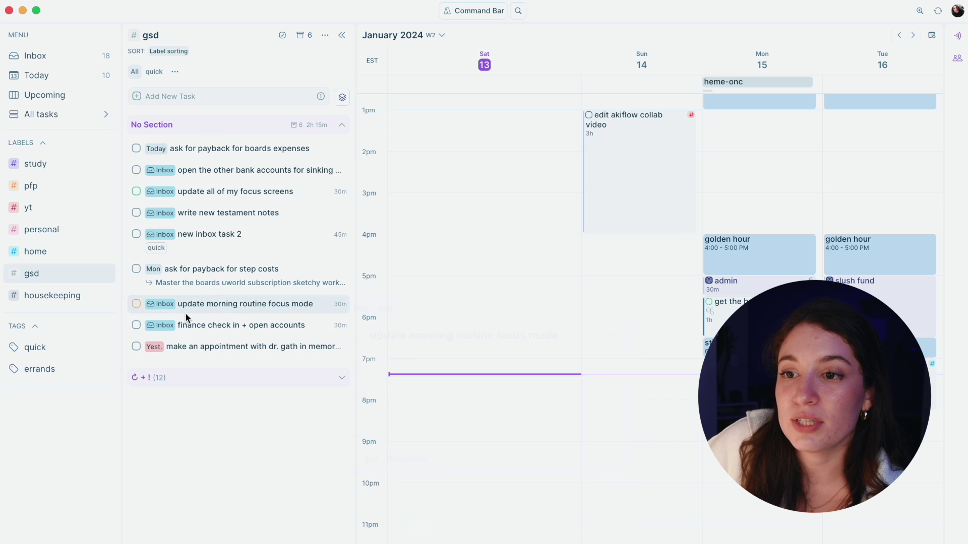
{"action": "left_click", "coordinate": [176, 192]}
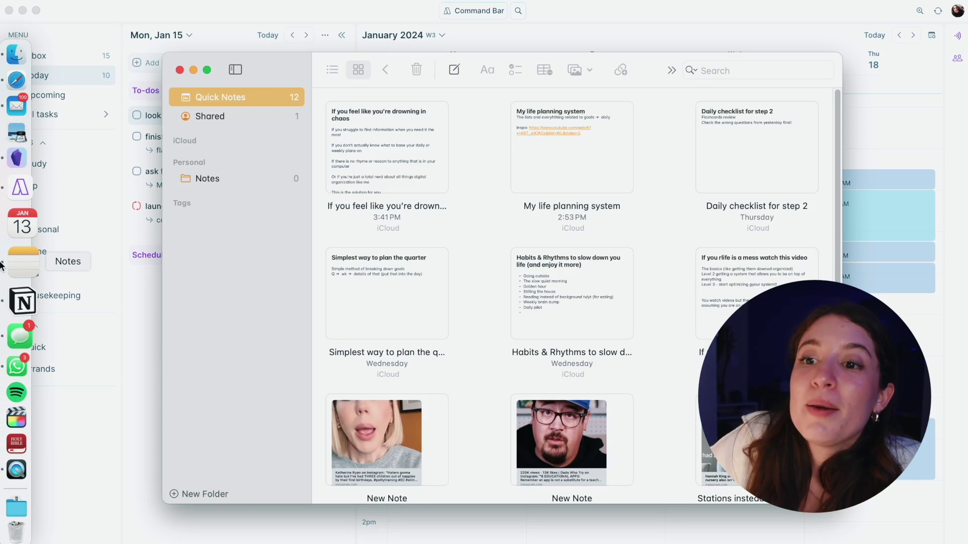
Create a new note in Game Plan // from the weekly template and delete its Review section.
{"action": "left_click", "coordinate": [299, 144]}
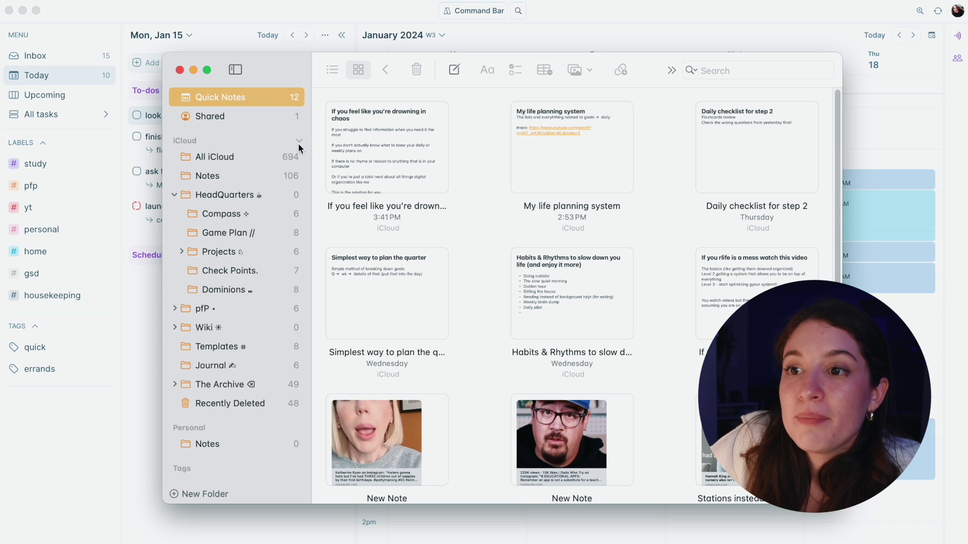
{"action": "left_click", "coordinate": [228, 236]}
{"action": "left_click", "coordinate": [438, 69]}
{"action": "type", "text": "Week 1 Dates objectives:  nourishment:  high priority:  Review what went well?  what could have gone better?  what am I craving more of?"}
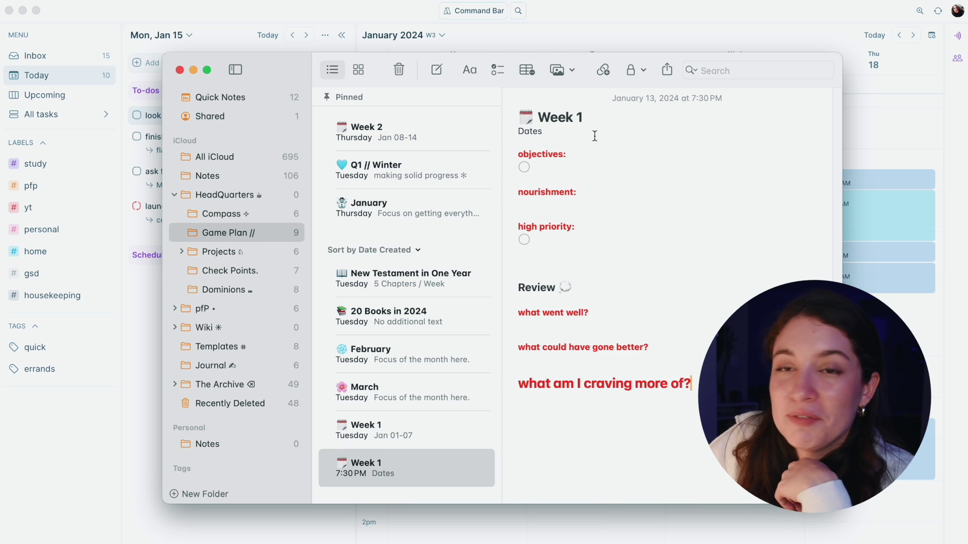
{"action": "left_click", "coordinate": [581, 274]}
{"action": "key", "text": "cmd+shift+Down"}
{"action": "key", "text": "BackSpace"}
Check the Q1 // Winter note and Projects folder, then list objectives 'number 1' and 'number 2'.
{"action": "left_click", "coordinate": [453, 174]}
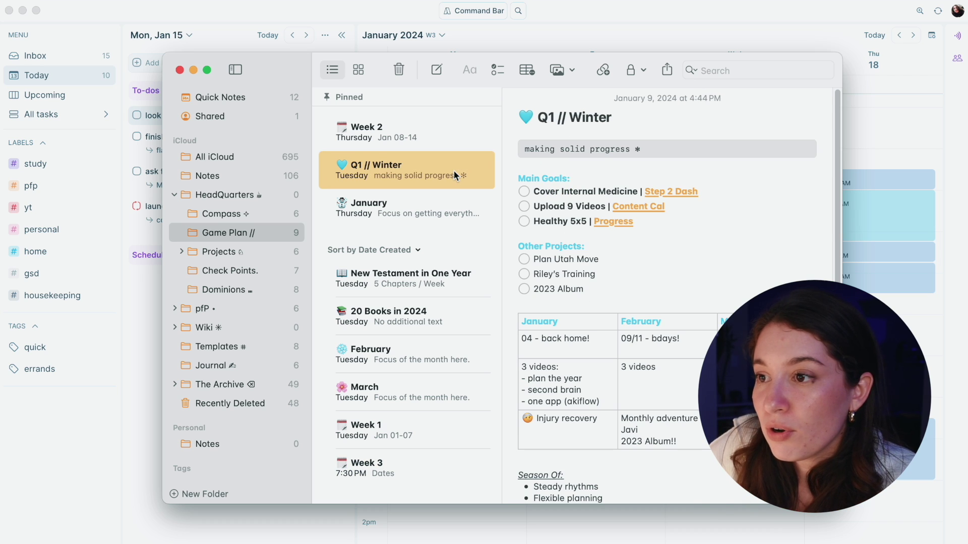
{"action": "left_click", "coordinate": [227, 248]}
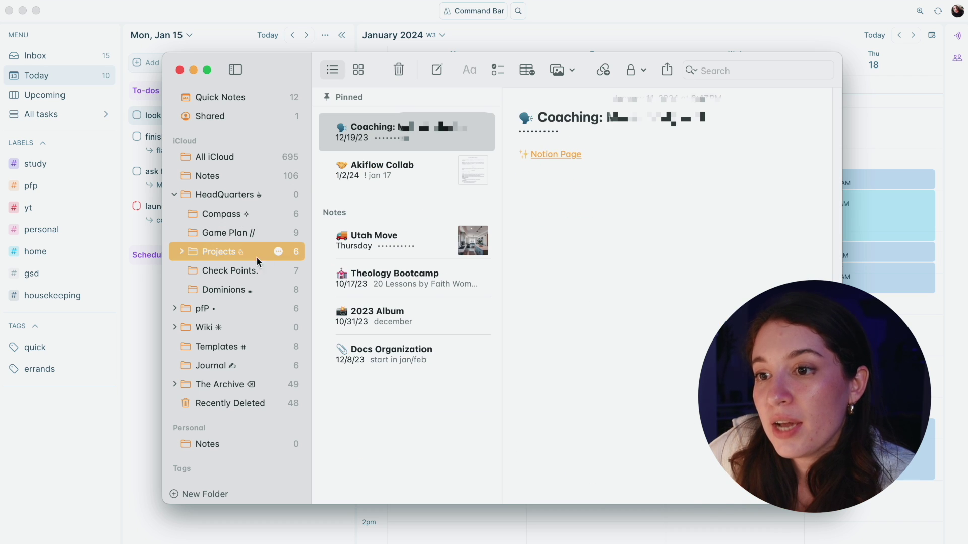
{"action": "left_click", "coordinate": [229, 232]}
{"action": "left_click", "coordinate": [549, 165]}
{"action": "type", "text": "number 1"}
{"action": "key", "text": "Return"}
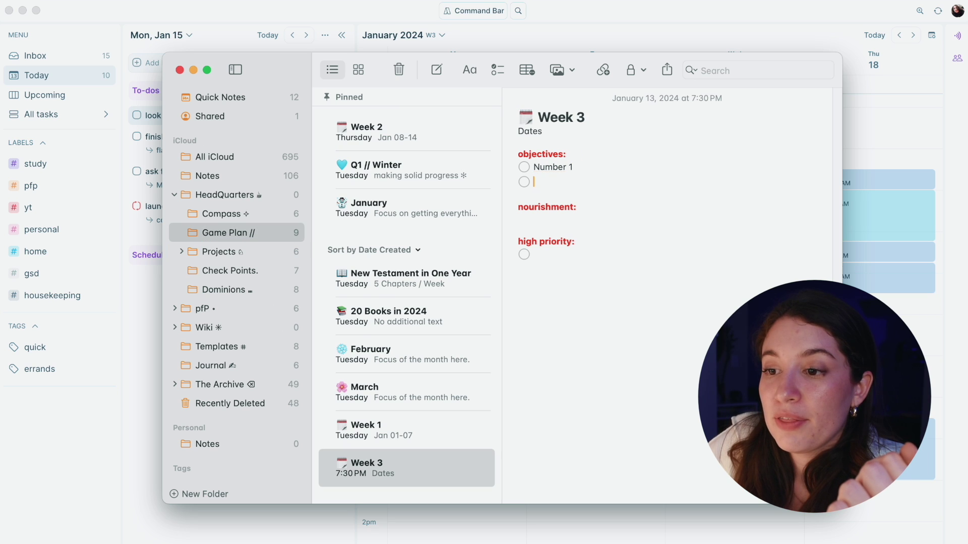
{"action": "type", "text": "number 2"}
{"action": "key", "text": "Return"}
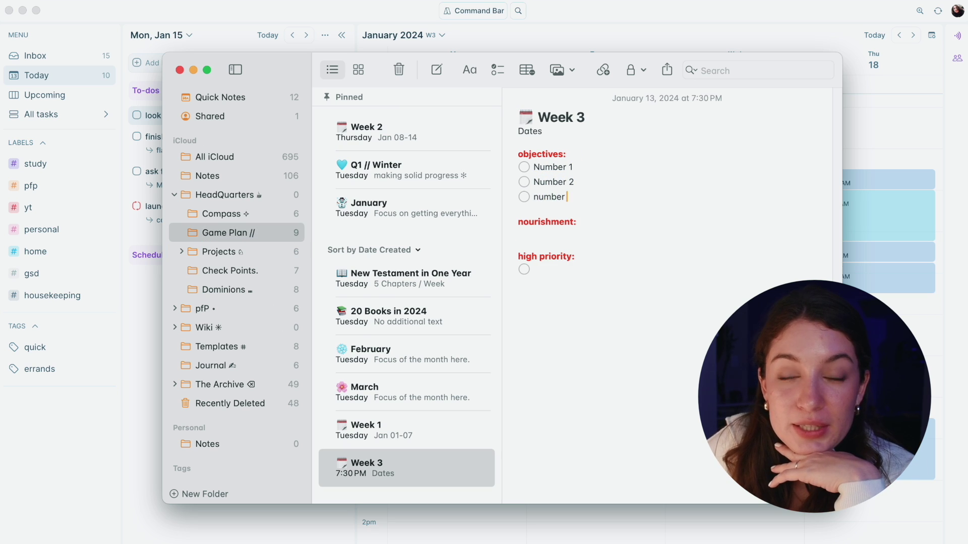
Move to the high priority checklist item and bring the Notes window back to the front.
{"action": "left_click", "coordinate": [546, 274]}
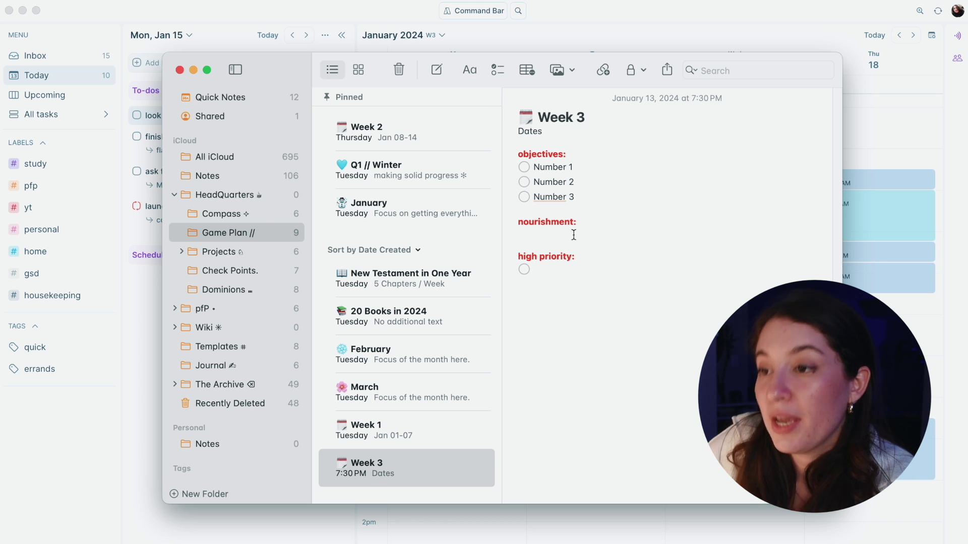
{"action": "key", "text": "ctrl+Up"}
{"action": "left_click", "coordinate": [790, 212]}
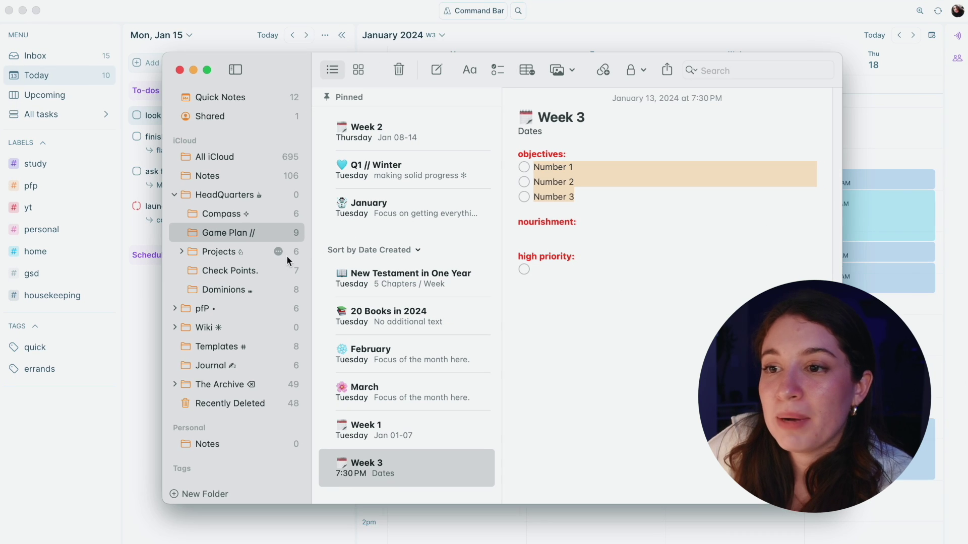
Quick-add 'call to get apartment tours' with the gsd label, then view Akiflow's Inbox.
{"action": "left_click", "coordinate": [251, 256]}
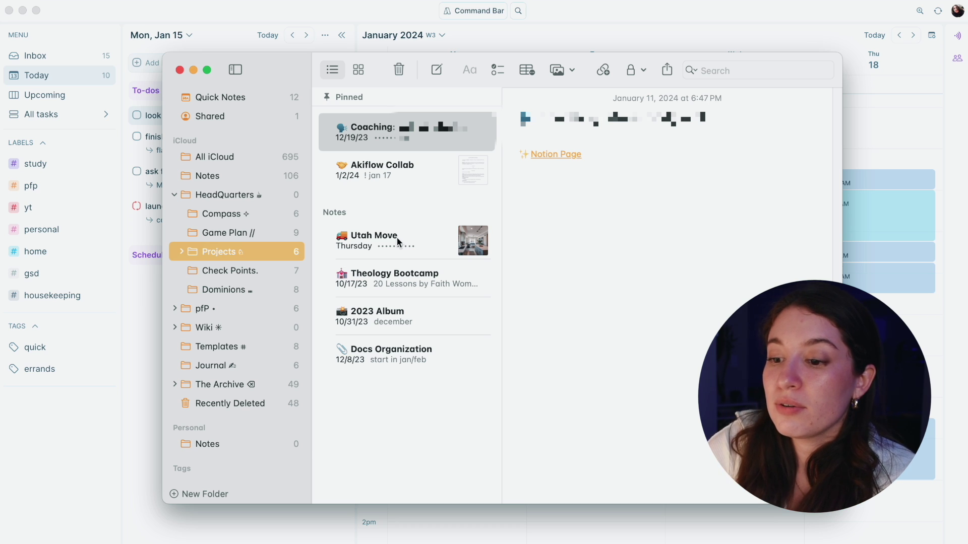
{"action": "key", "text": "ctrl+space"}
{"action": "type", "text": "call to get"}
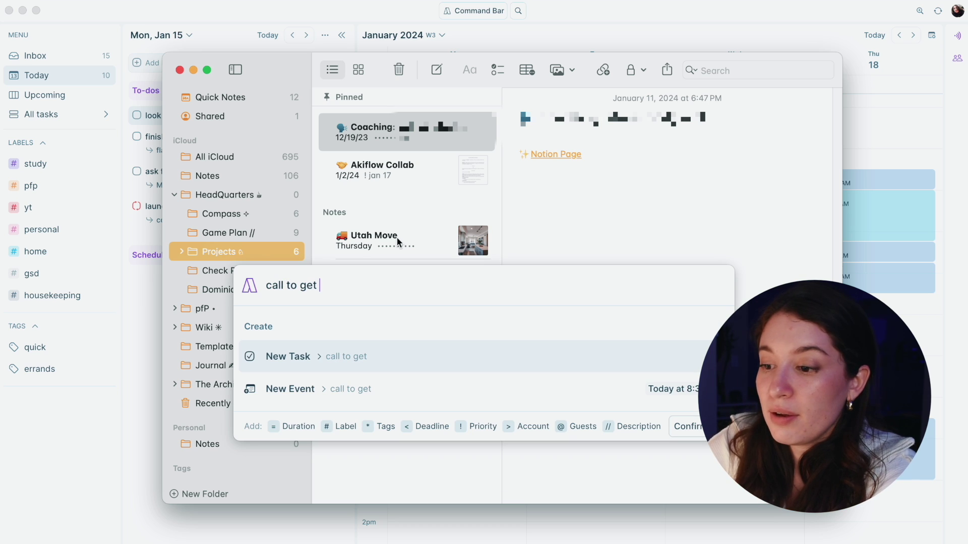
{"action": "type", "text": " apartment tours #gsd"}
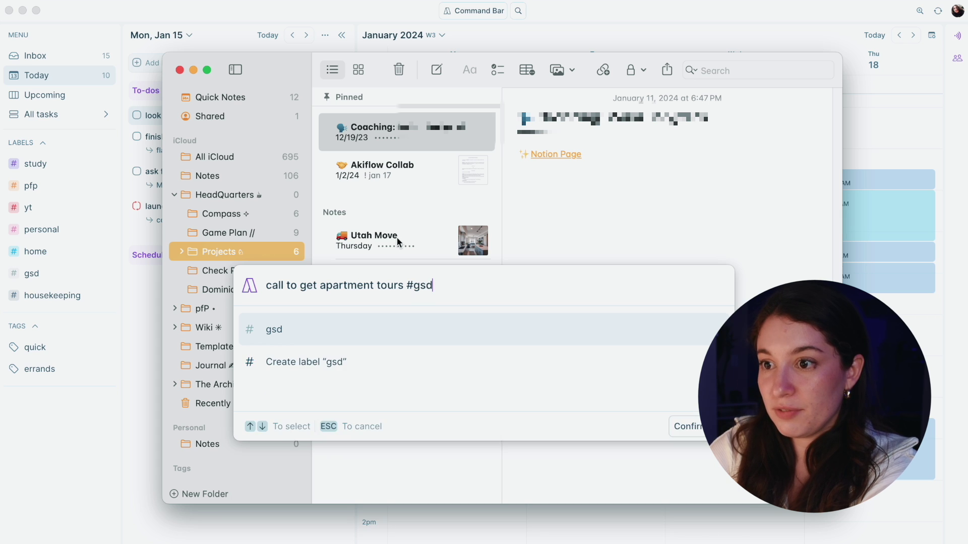
{"action": "key", "text": "Return"}
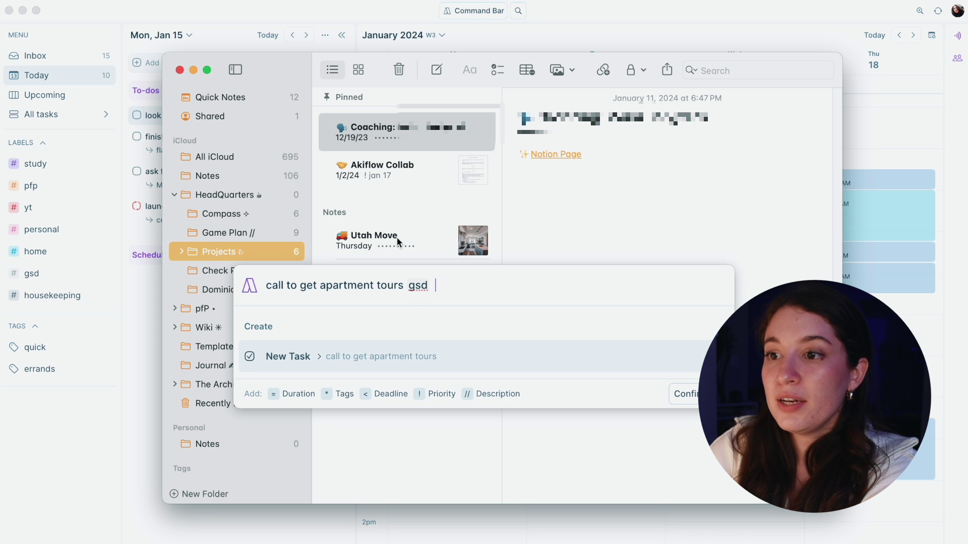
{"action": "key", "text": "Return"}
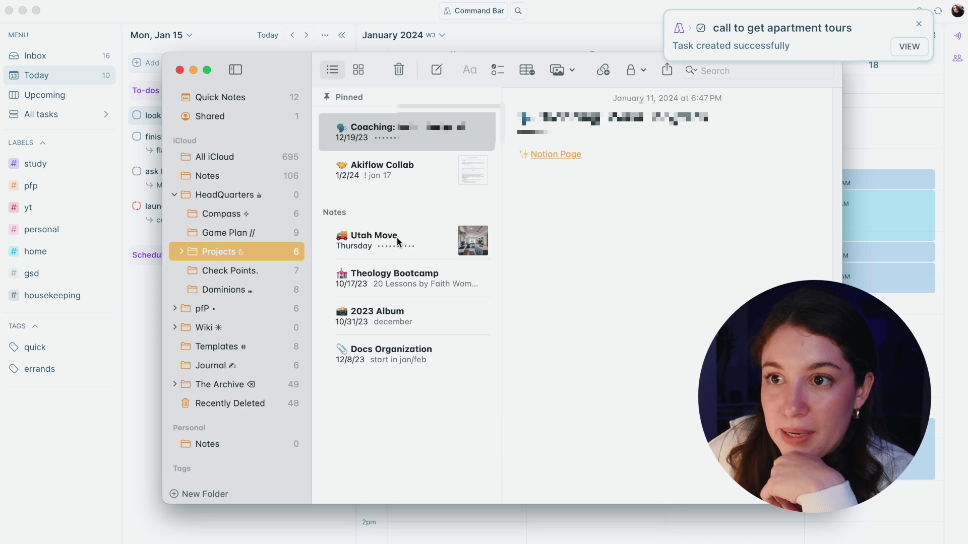
{"action": "left_click", "coordinate": [262, 13]}
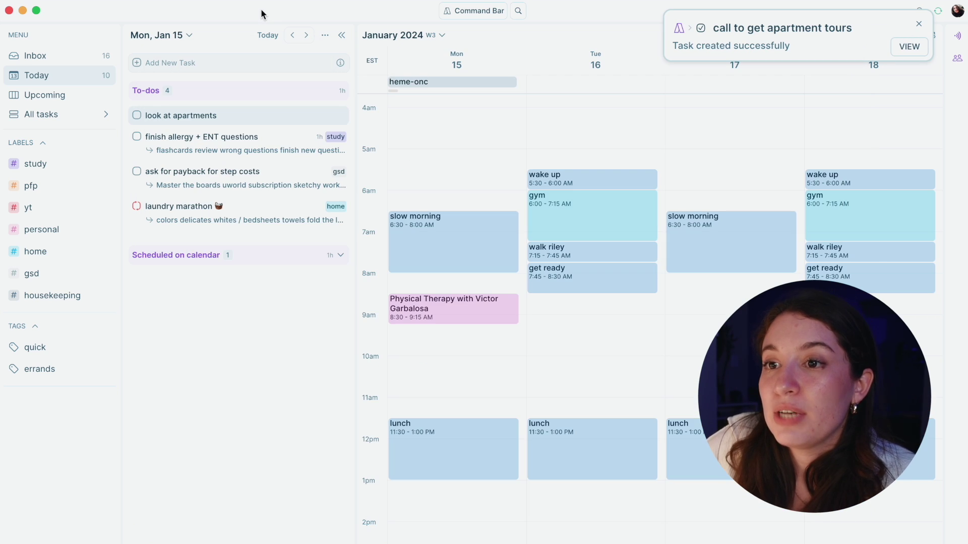
{"action": "left_click", "coordinate": [35, 56]}
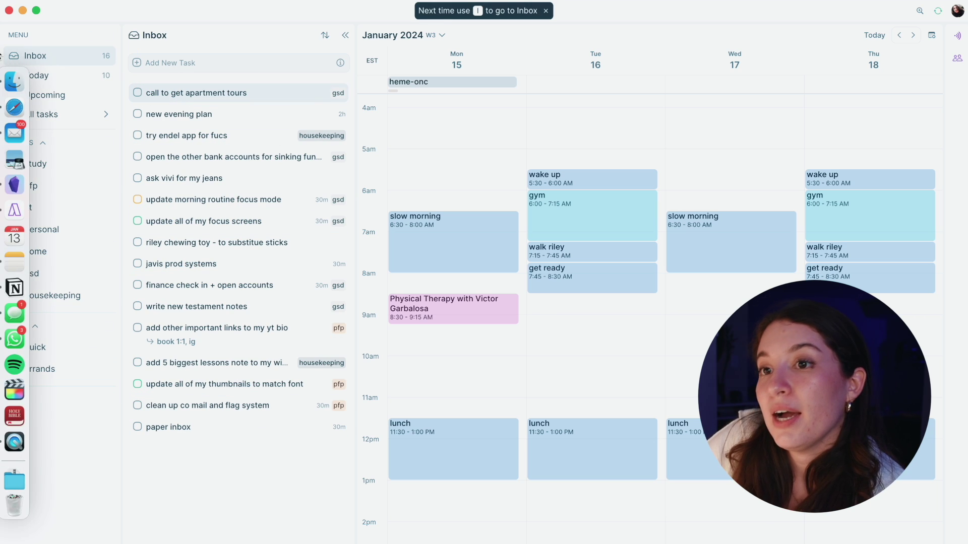
{"action": "key", "text": "ctrl+Up"}
{"action": "left_click", "coordinate": [764, 140]}
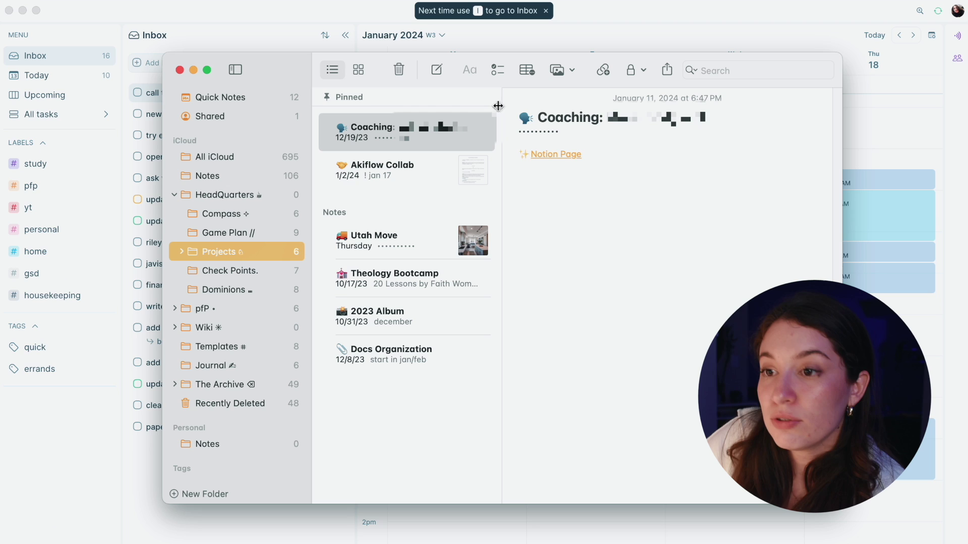
{"action": "left_click", "coordinate": [239, 229]}
{"action": "left_click", "coordinate": [368, 456]}
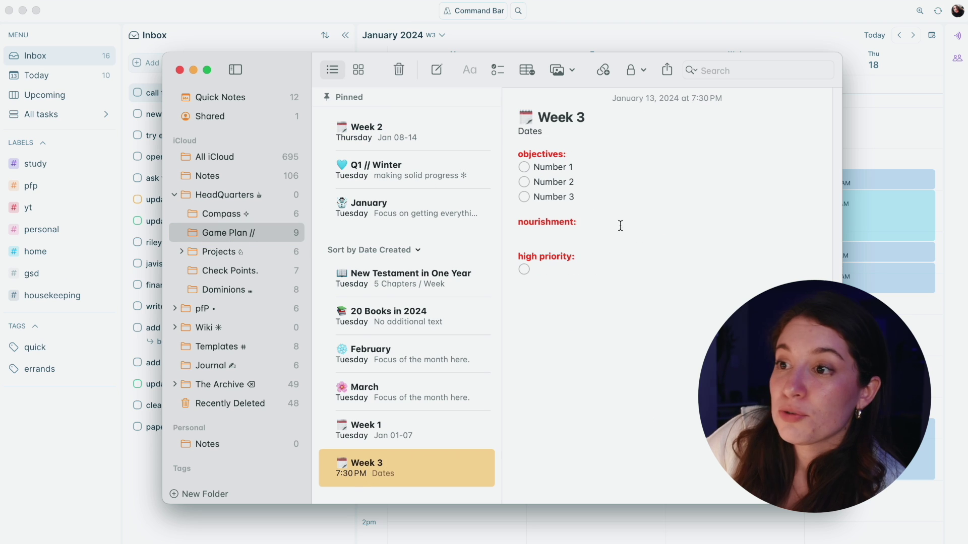
{"action": "left_click_drag", "start_coordinate": [588, 201], "coordinate": [537, 173]}
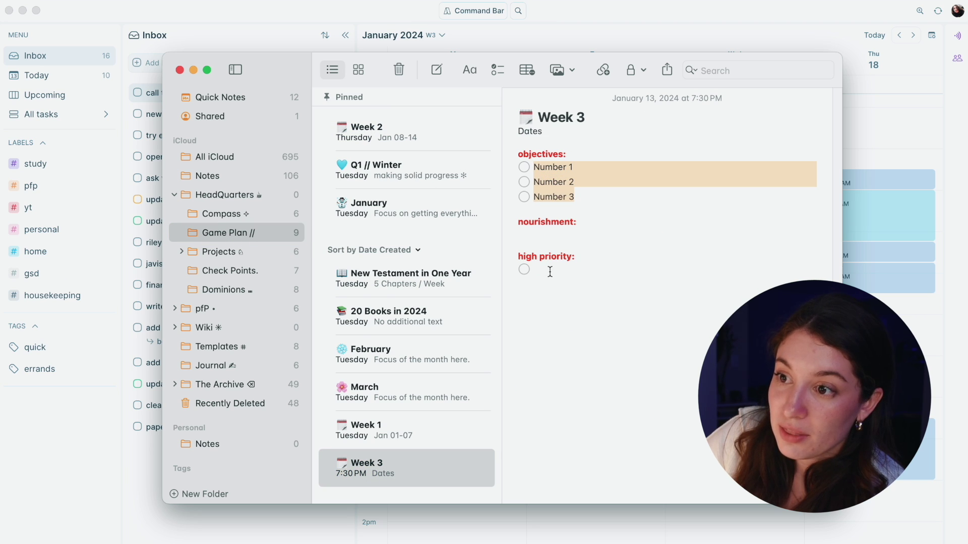
{"action": "left_click", "coordinate": [538, 268]}
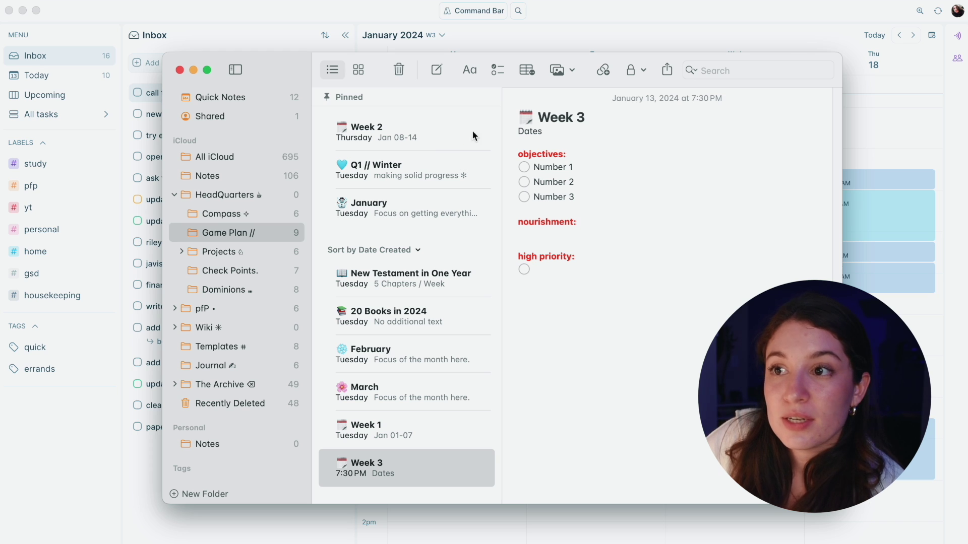
Switch back to the Akiflow window.
{"action": "left_click", "coordinate": [277, 9]}
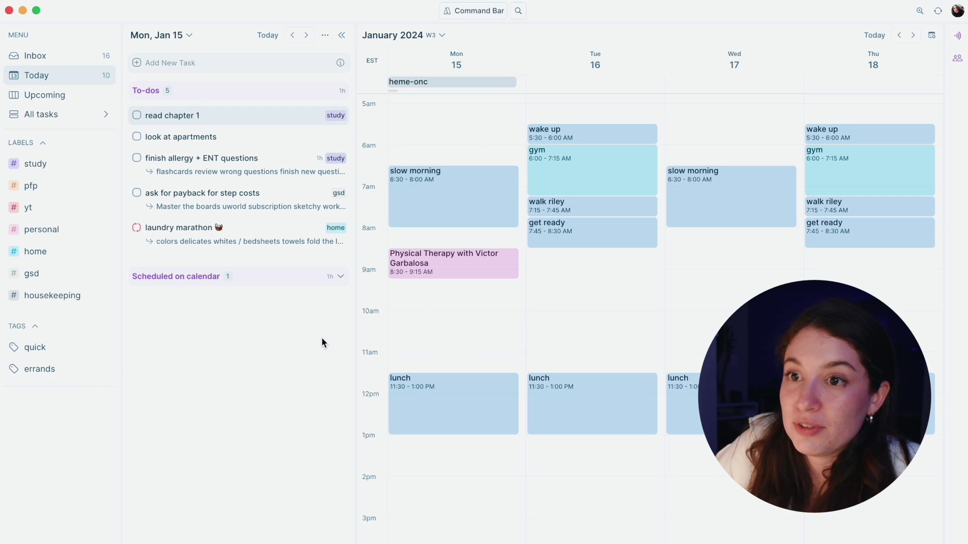
Preview the details of Wednesday's slow morning and Tuesday's wake up and get ready events.
{"action": "left_click", "coordinate": [730, 199]}
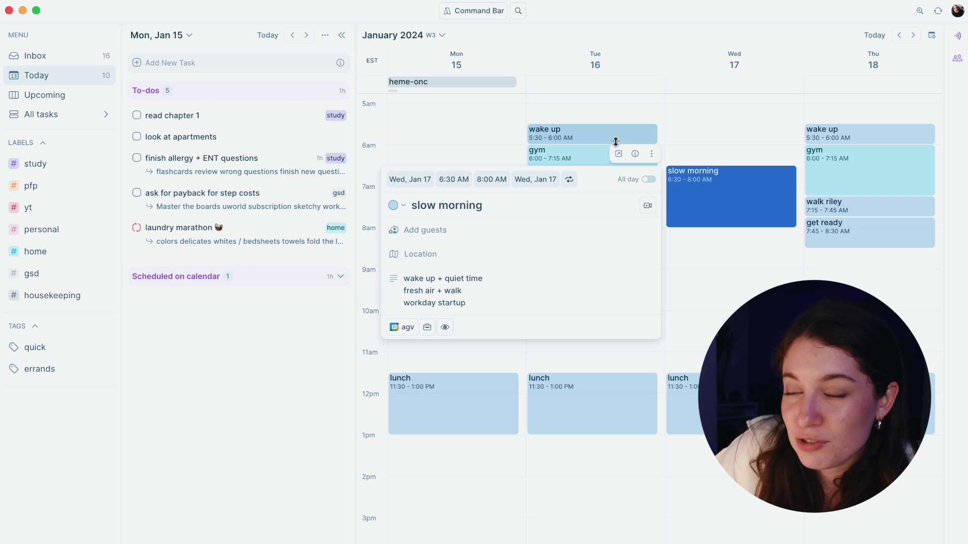
{"action": "left_click", "coordinate": [584, 144]}
{"action": "left_click", "coordinate": [585, 137]}
{"action": "left_click", "coordinate": [590, 233]}
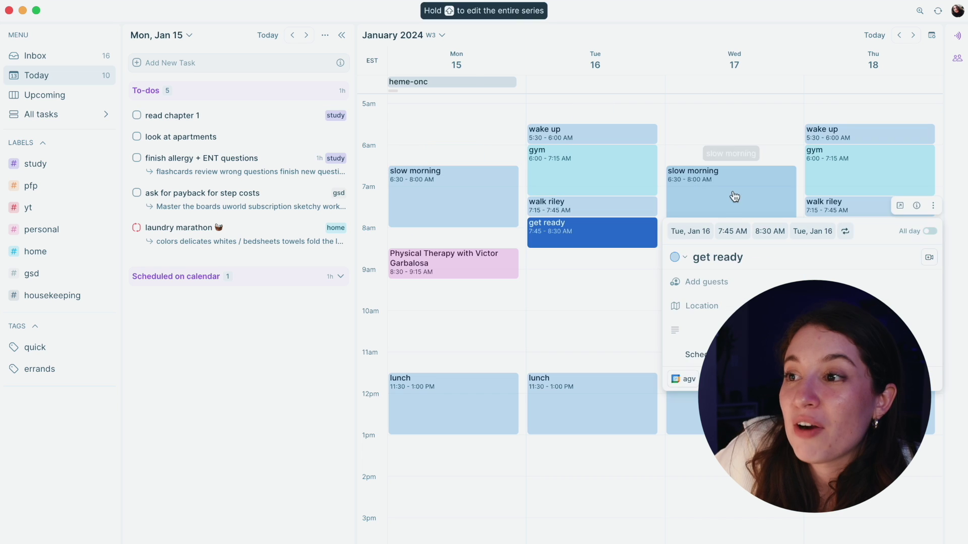
{"action": "left_click", "coordinate": [736, 196]}
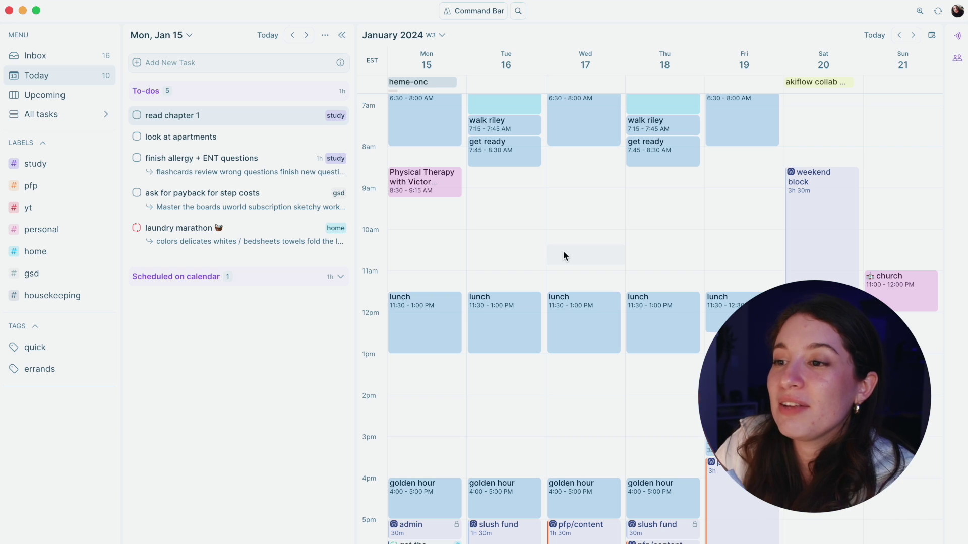
Scroll up and preview Tuesday's wake up event details.
{"action": "scroll", "coordinate": [562, 250], "scroll_direction": "up", "scroll_amount": 3}
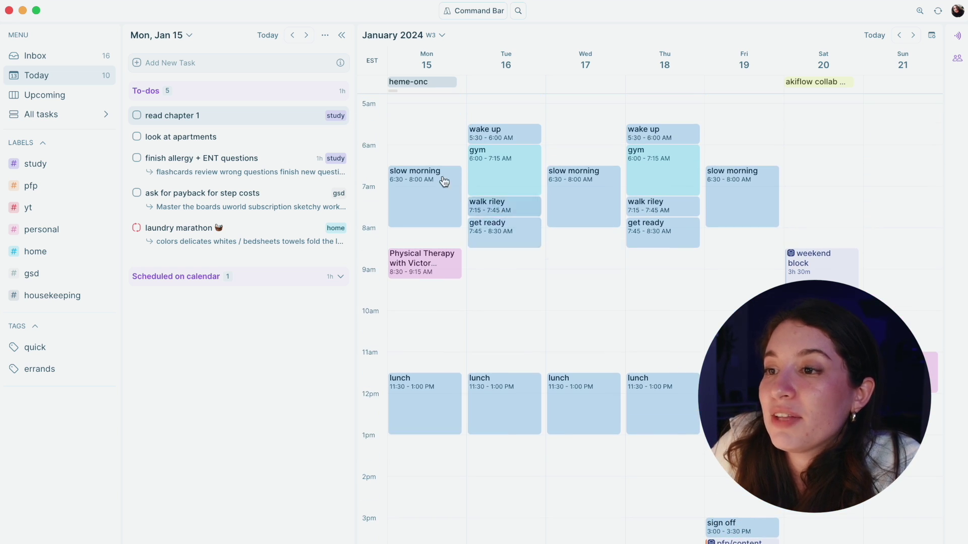
{"action": "left_click", "coordinate": [537, 134]}
{"action": "left_click", "coordinate": [890, 138]}
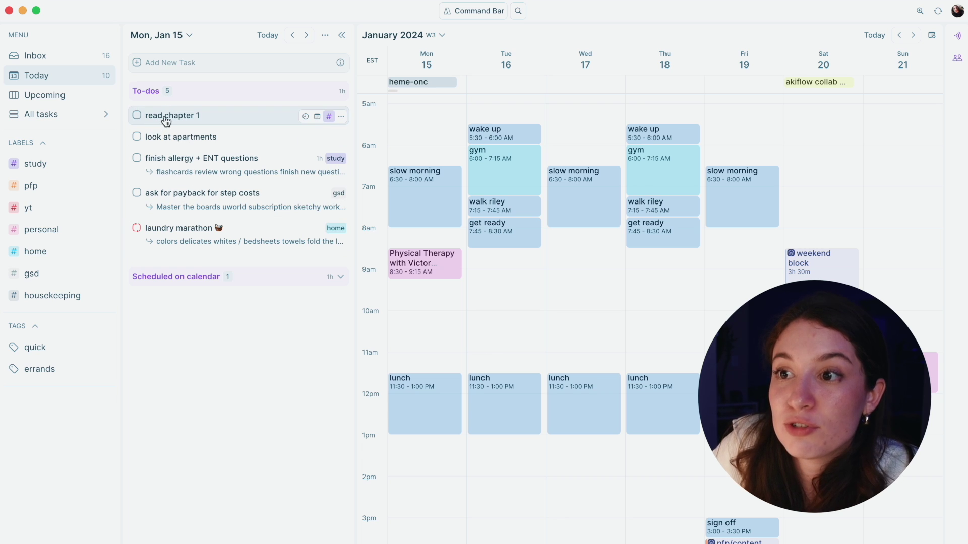
Block 'read chapter 1' Monday 10 AM for 1h 30m and 'look at apartments' Monday 1 PM.
{"action": "left_click_drag", "start_coordinate": [165, 116], "coordinate": [437, 255]}
{"action": "left_click_drag", "start_coordinate": [456, 290], "coordinate": [458, 319]}
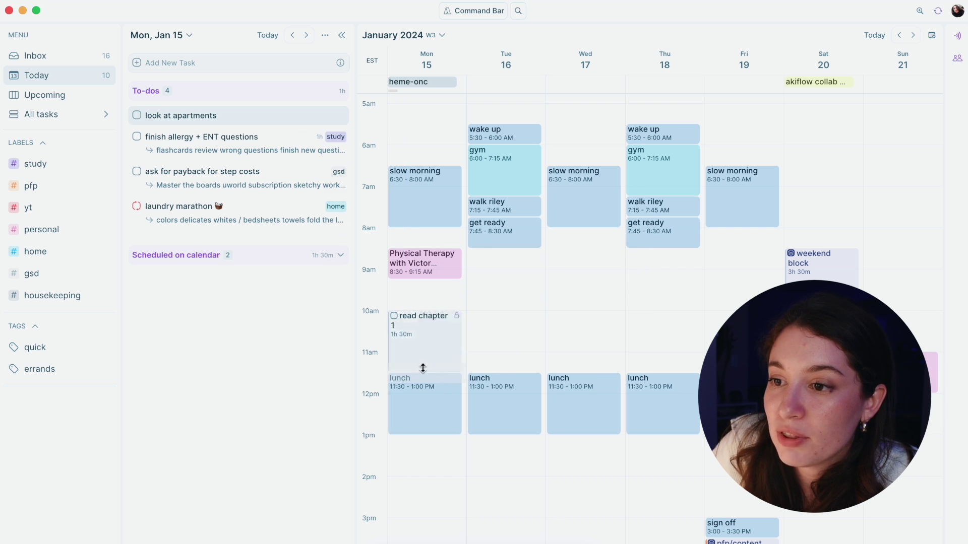
{"action": "left_click_drag", "start_coordinate": [423, 368], "coordinate": [423, 368]}
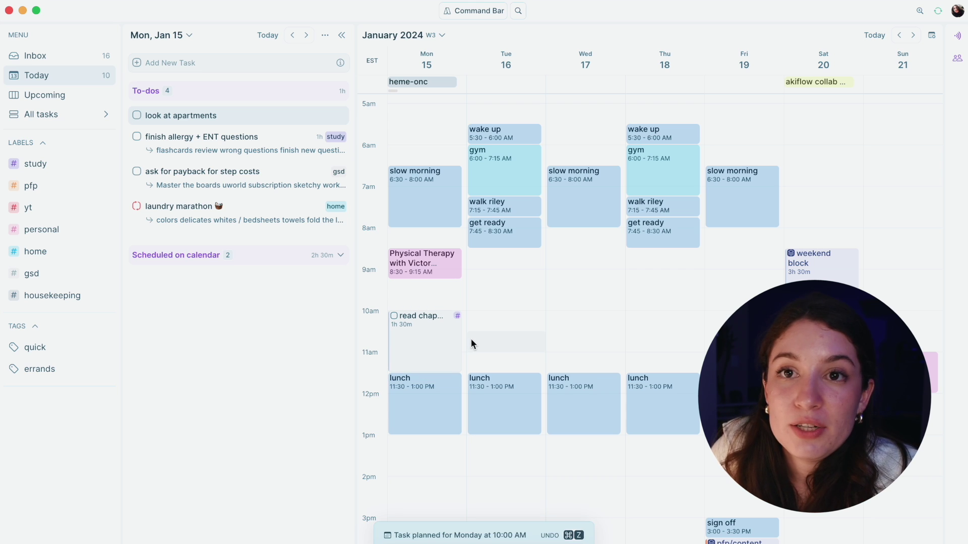
{"action": "scroll", "coordinate": [470, 338], "scroll_direction": "down", "scroll_amount": 4}
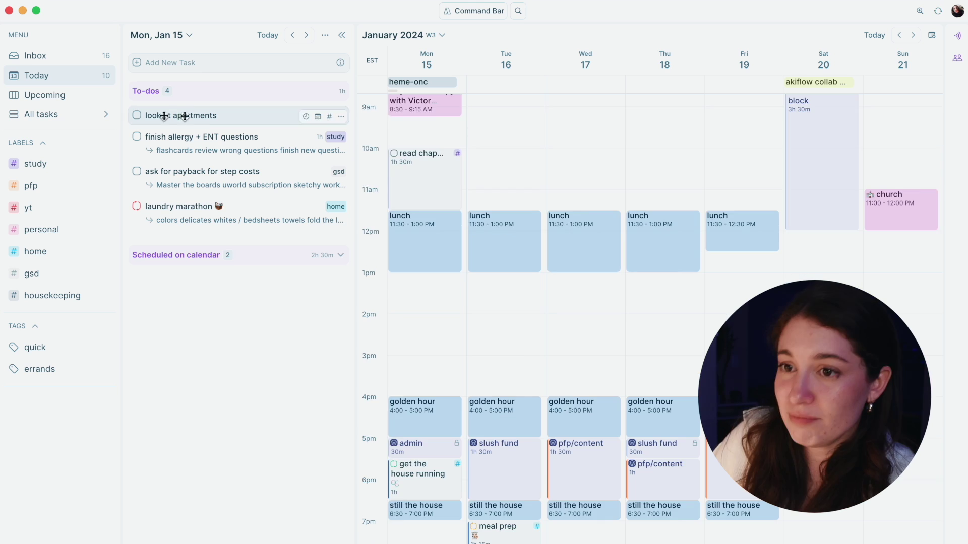
{"action": "left_click_drag", "start_coordinate": [205, 115], "coordinate": [431, 347]}
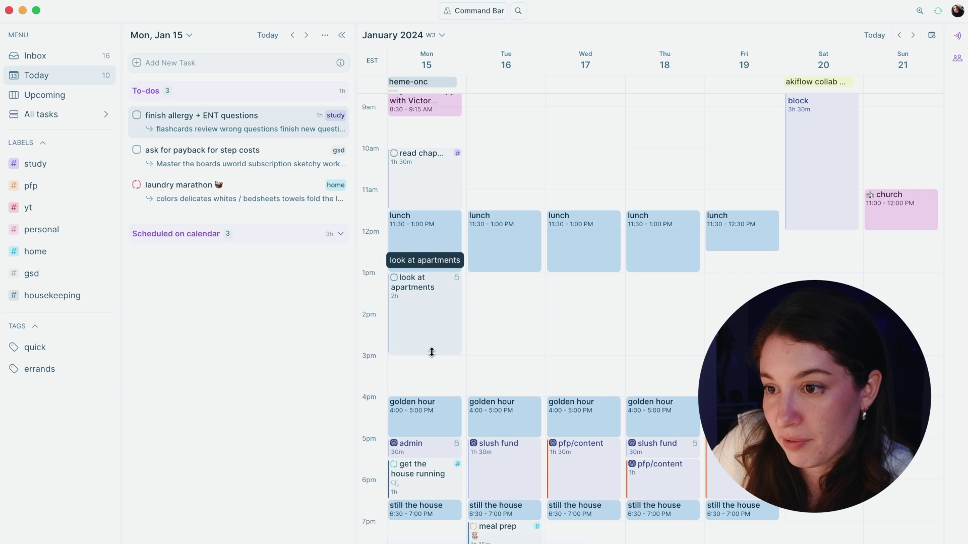